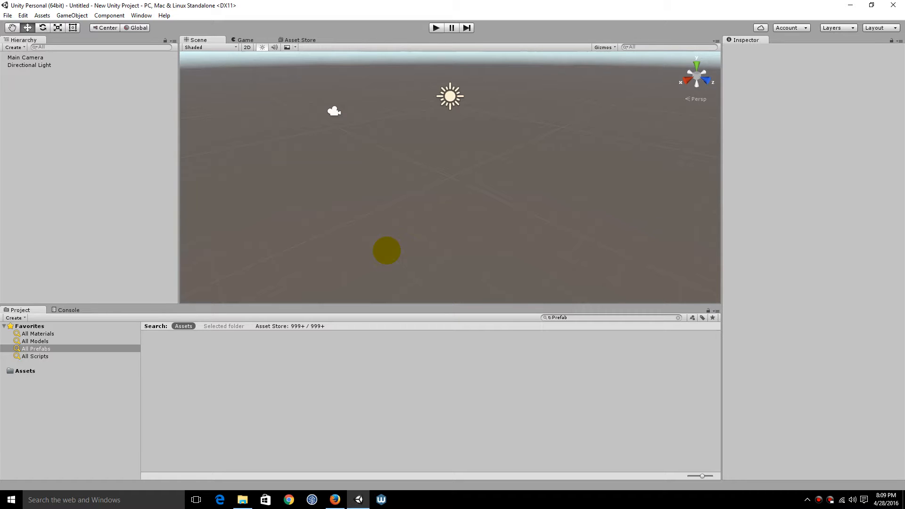
Delete the Main Camera from the scene
left_click(30, 57)
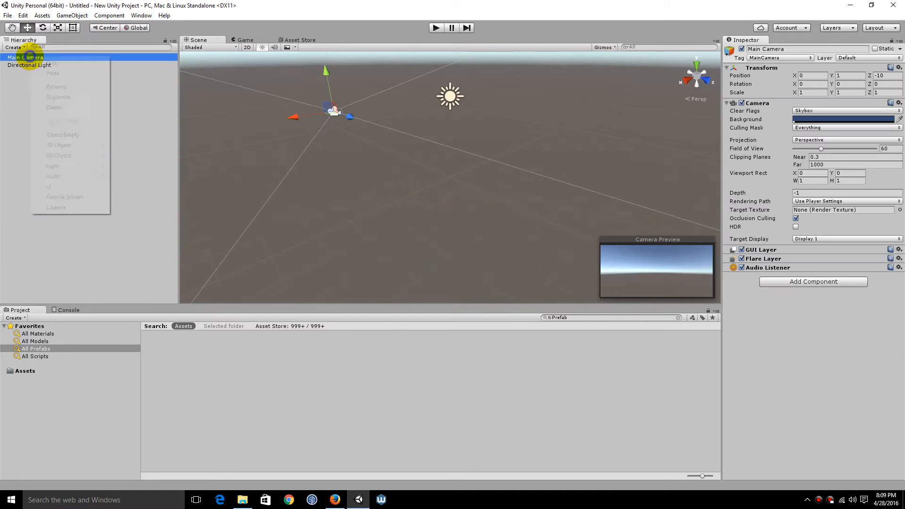
right_click(31, 57)
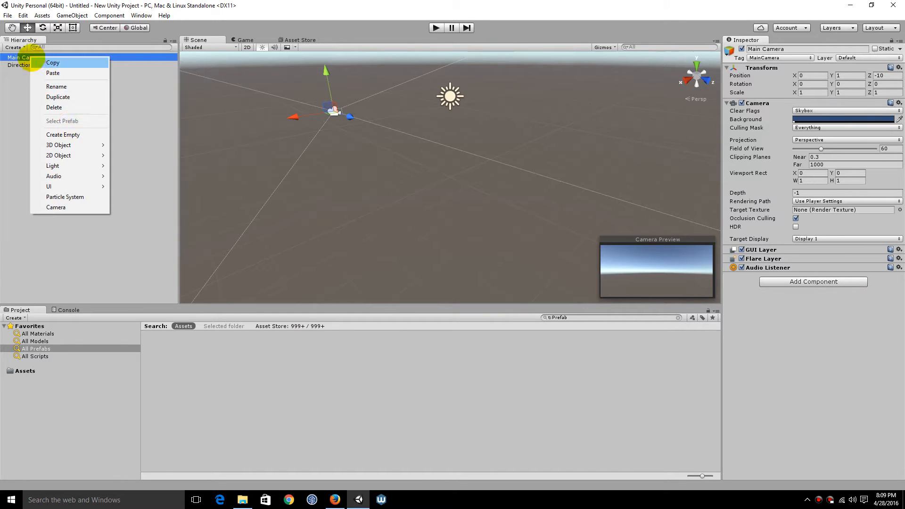
left_click(55, 107)
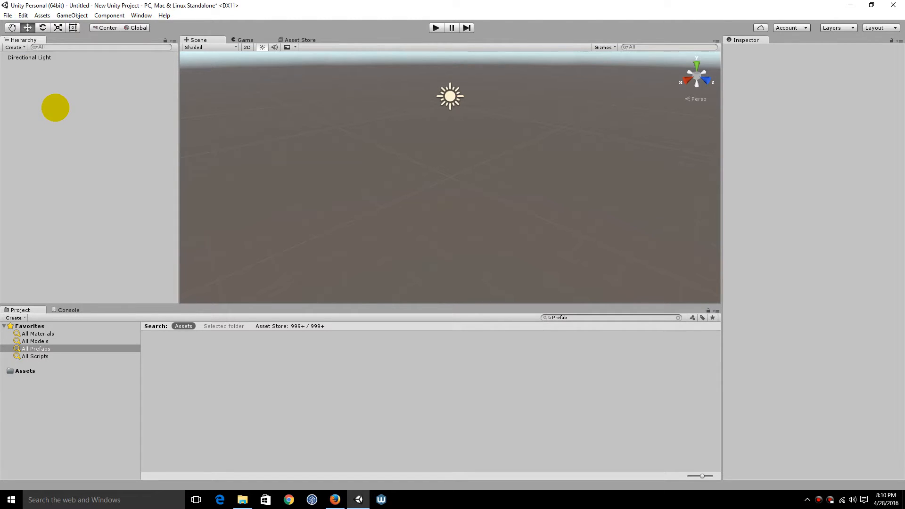
Add a 3D plane to the scene as the ground
right_click(55, 108)
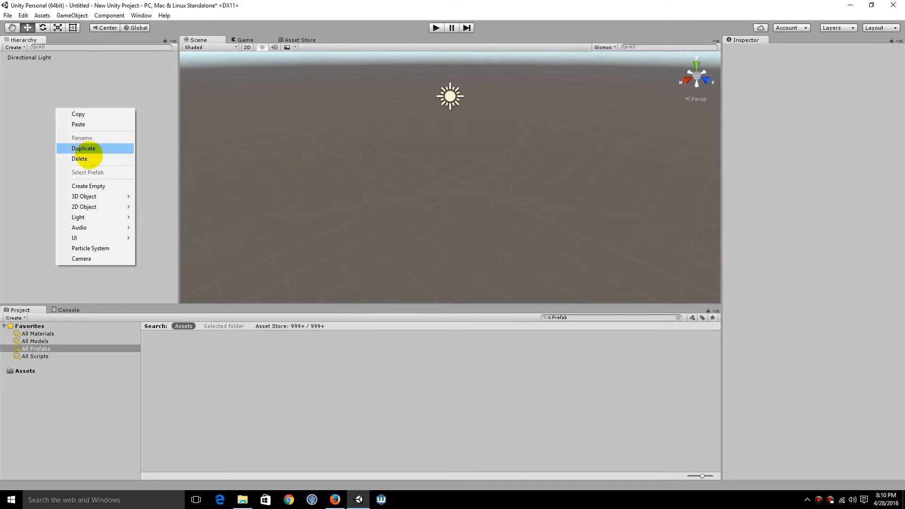
mouse_move(113, 196)
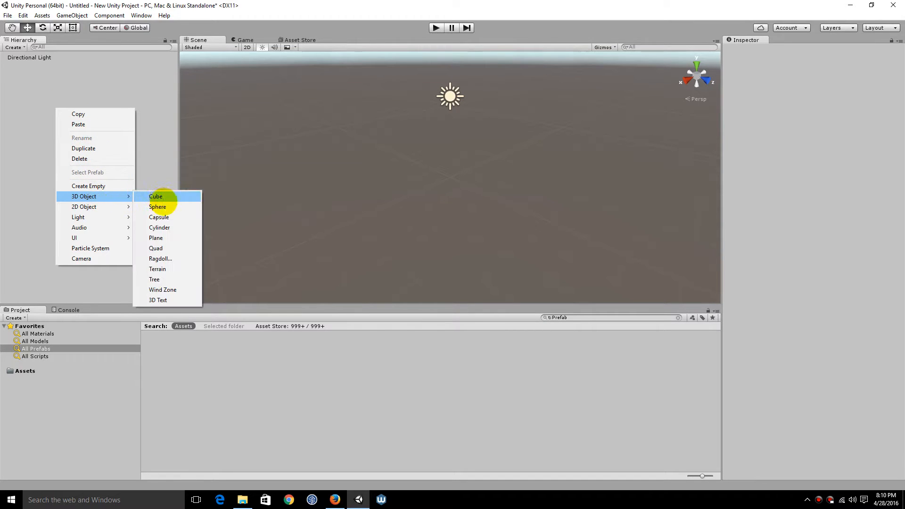
left_click(162, 238)
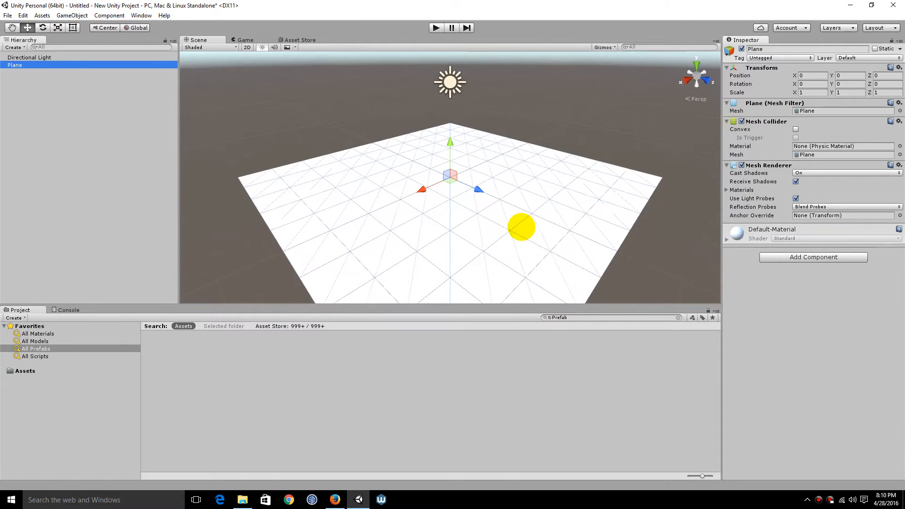
Set the plane's scale to 5 on both the X and Z axes
scroll(522, 228, "down", 6)
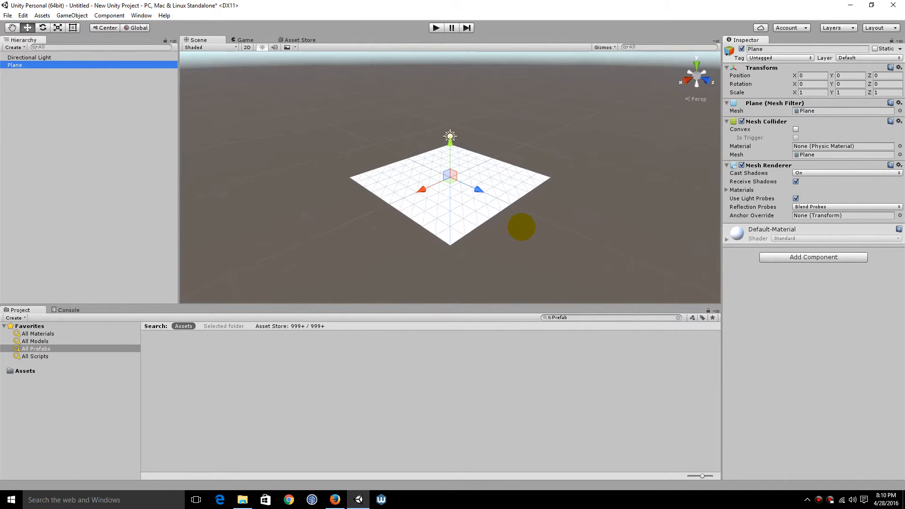
scroll(521, 227, "down", 1)
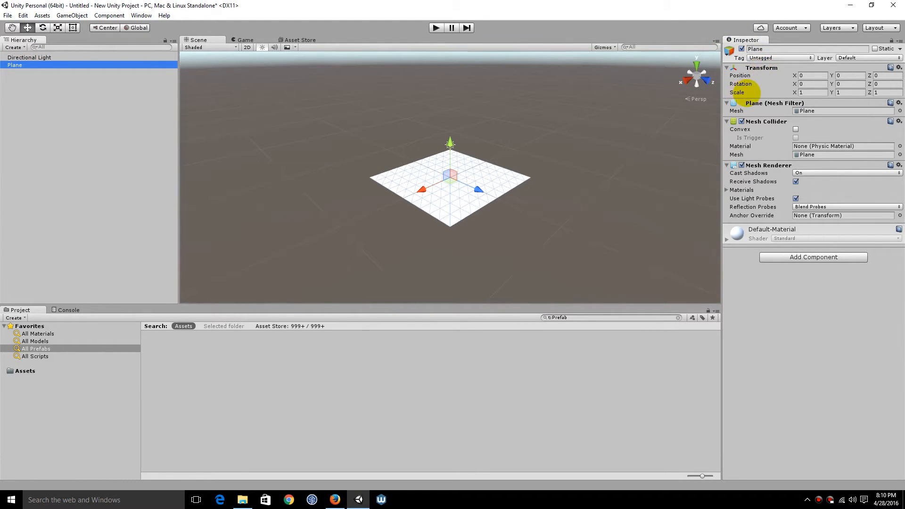
scroll(617, 160, "up", 2)
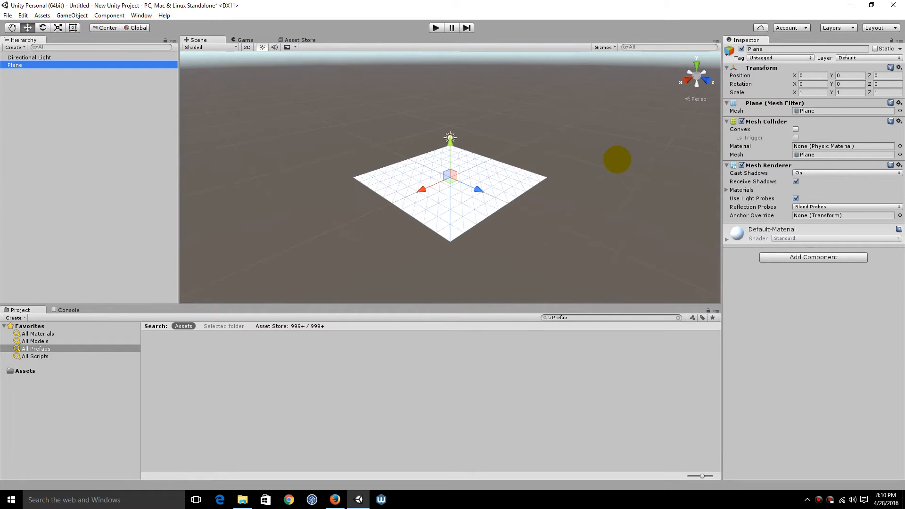
scroll(618, 159, "up", 2)
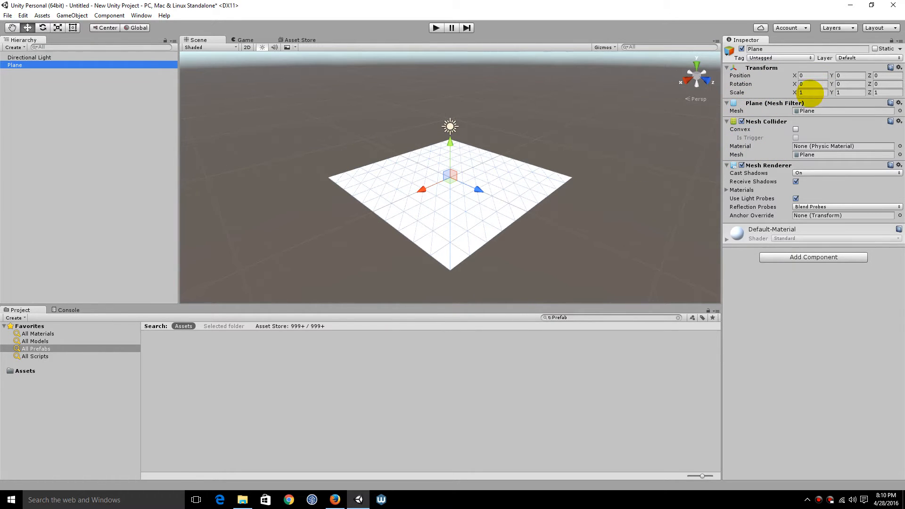
left_click(811, 92)
type("5")
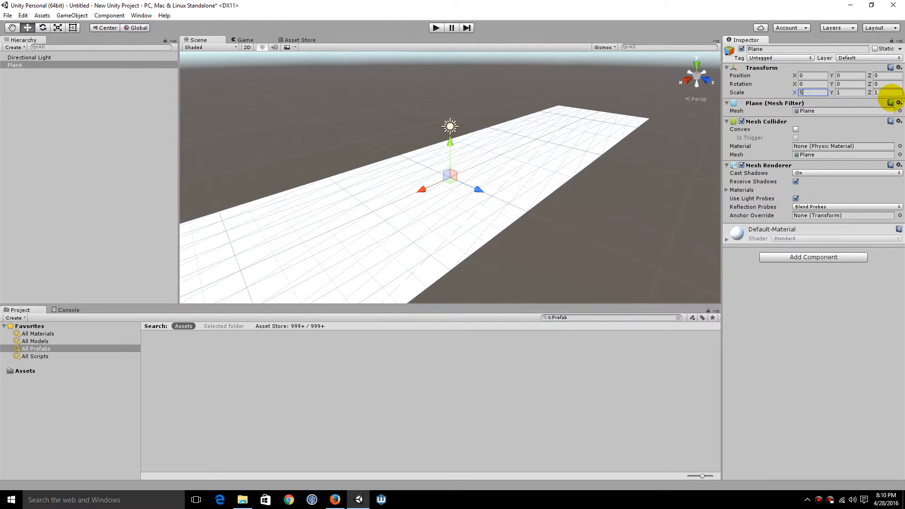
type("5")
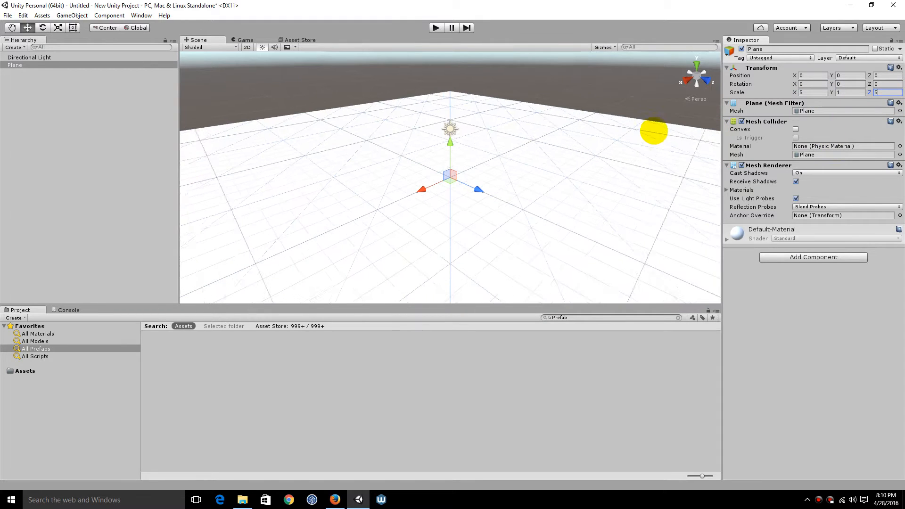
scroll(606, 158, "down", 4)
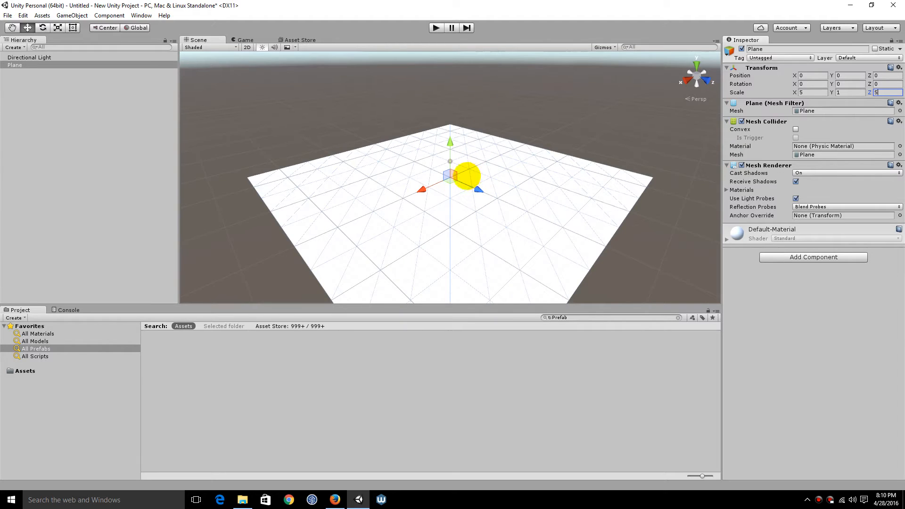
scroll(450, 198, "down", 2)
scroll(450, 198, "down", 2)
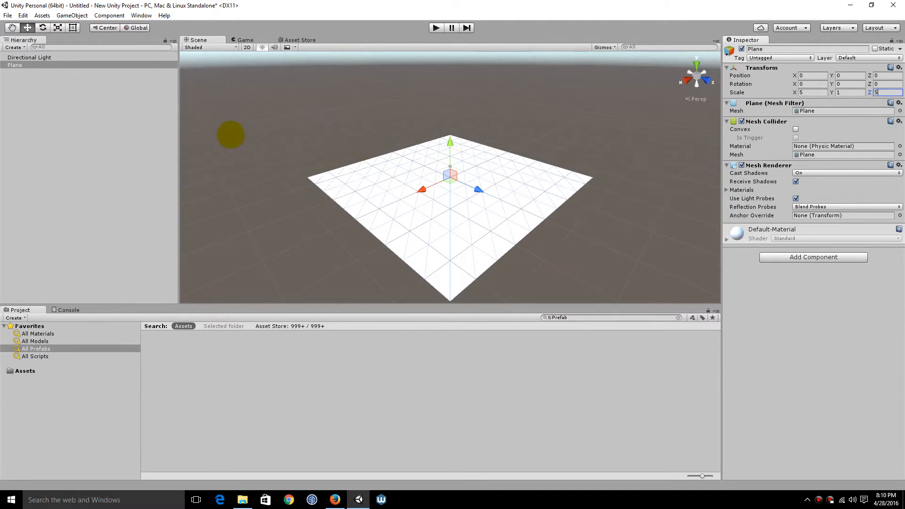
Add a 3D cube to the scene as a separate object beside the plane in the hierarchy
left_click(83, 117)
scroll(449, 184, "up", 3)
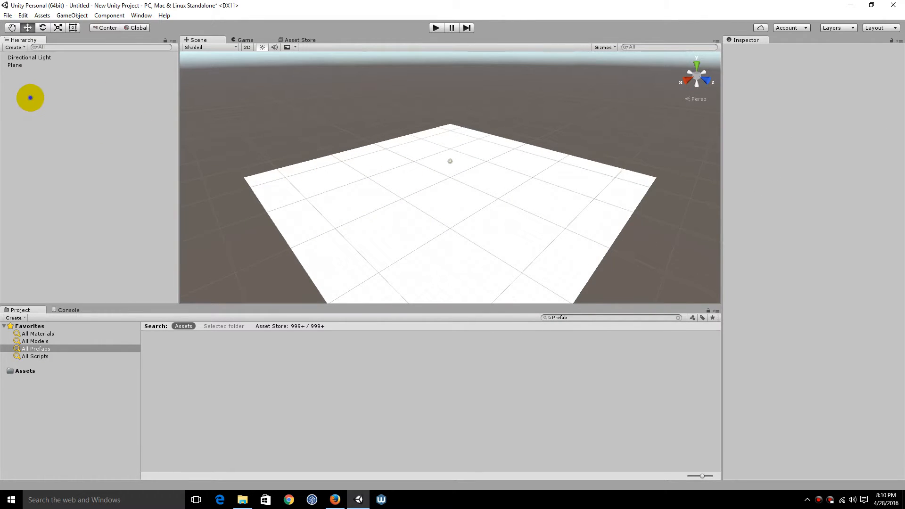
right_click(30, 98)
mouse_move(89, 187)
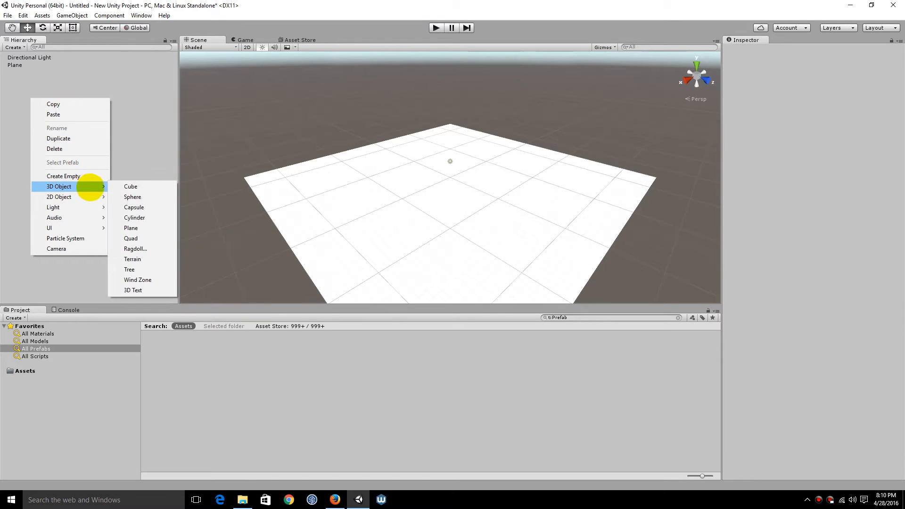
left_click(130, 187)
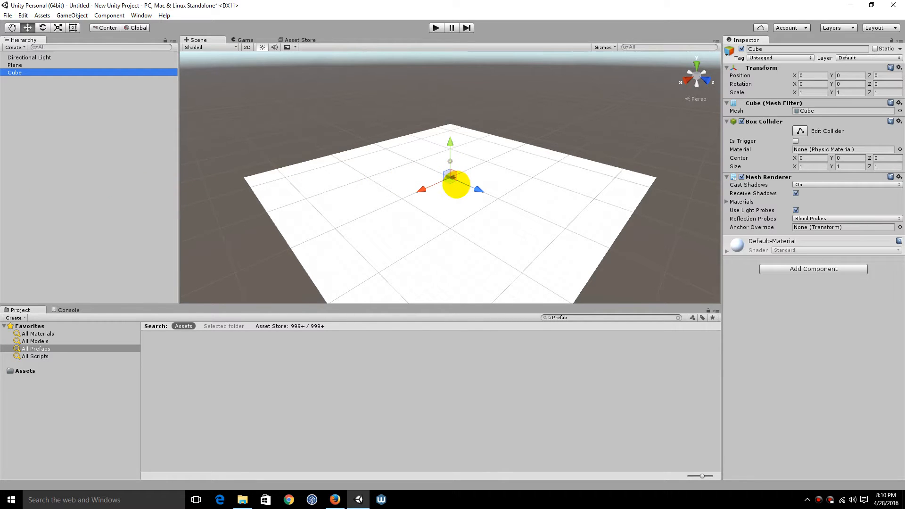
Raise the cube above the plane to a Y position of about 2.97
scroll(456, 186, "up", 8)
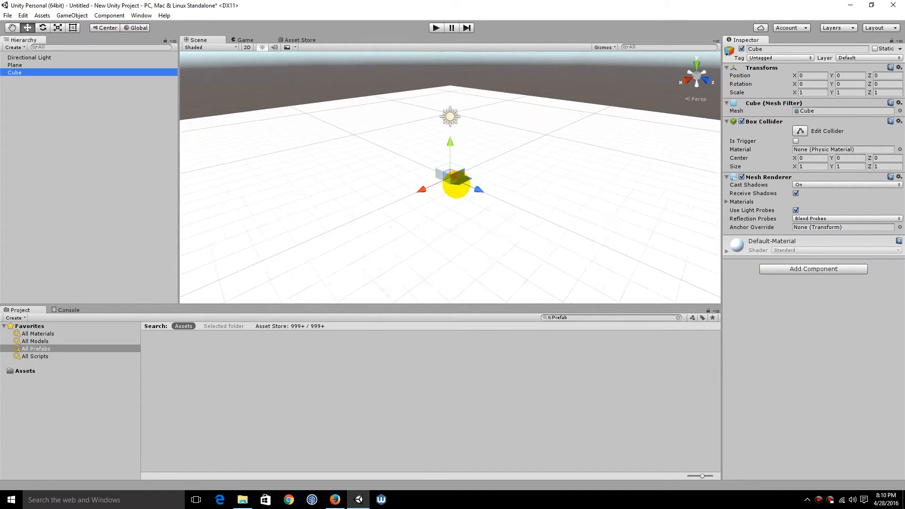
scroll(457, 184, "up", 3)
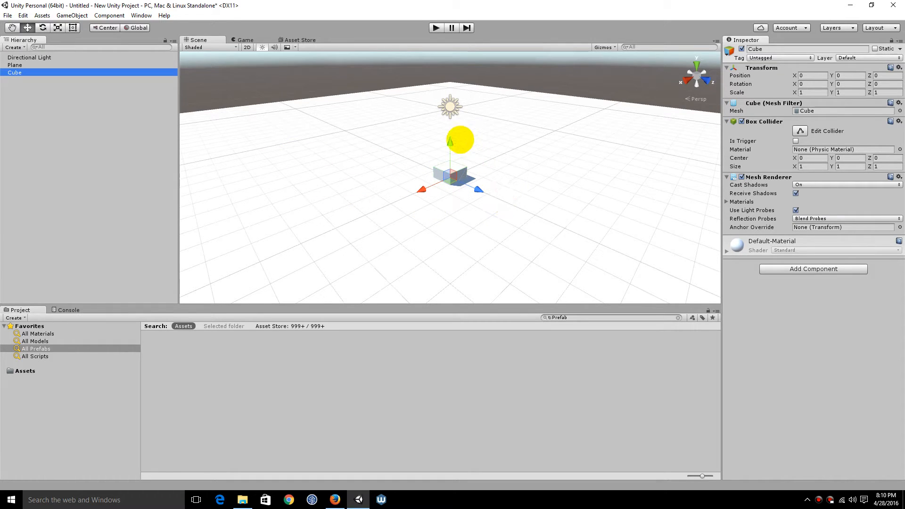
left_click_drag(450, 143, 451, 124)
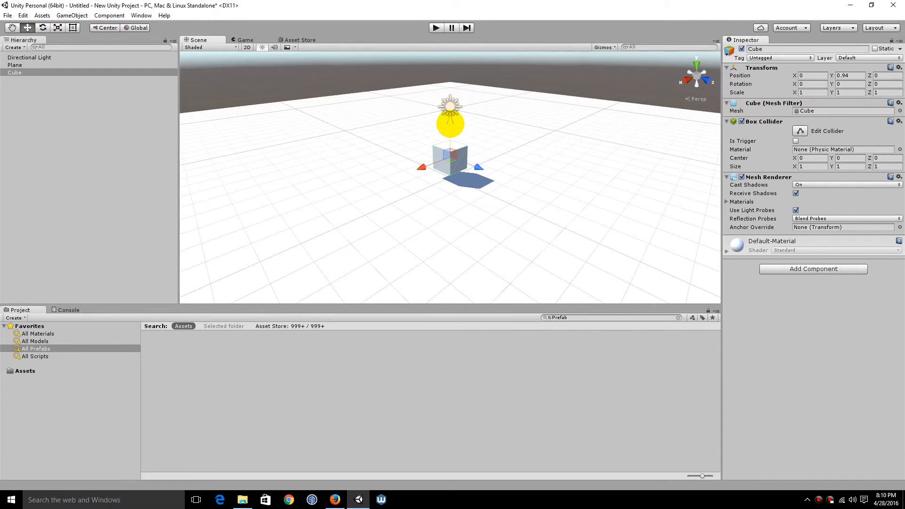
scroll(486, 151, "down", 5)
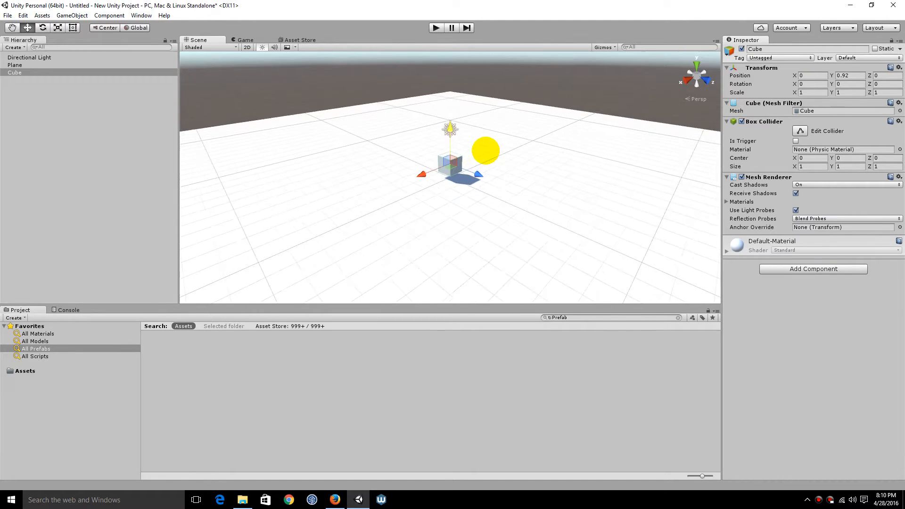
scroll(486, 151, "down", 2)
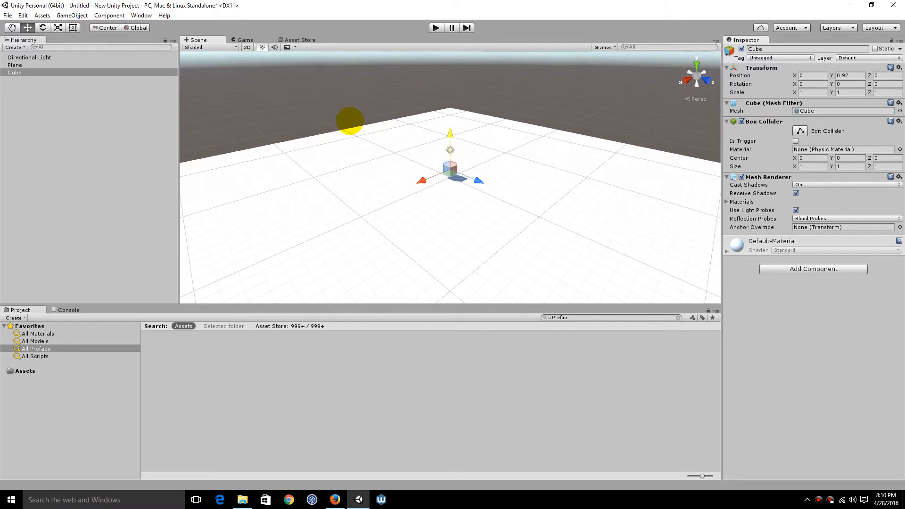
left_click_drag(449, 133, 448, 115)
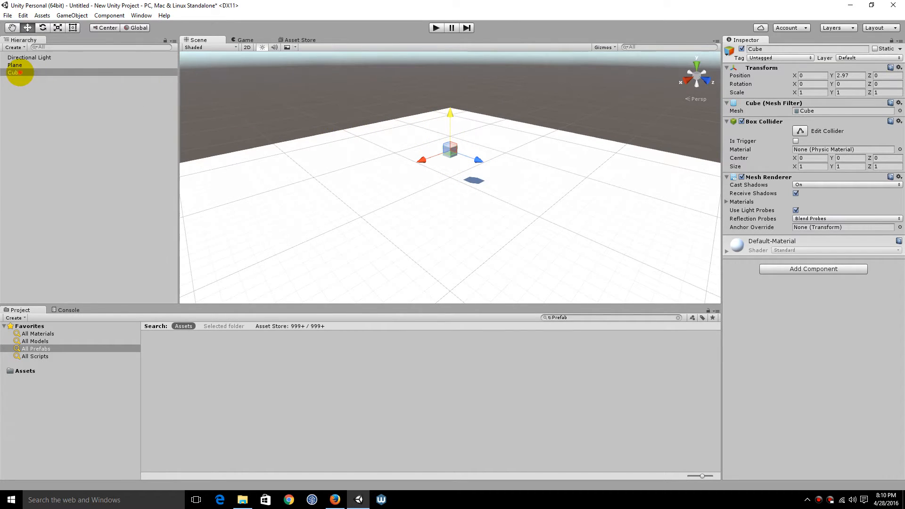
Scale the cube to X 0.5, Y 10 and Z 10 to form a wall, and raise it to a Y position of about 4.99
left_click(18, 72)
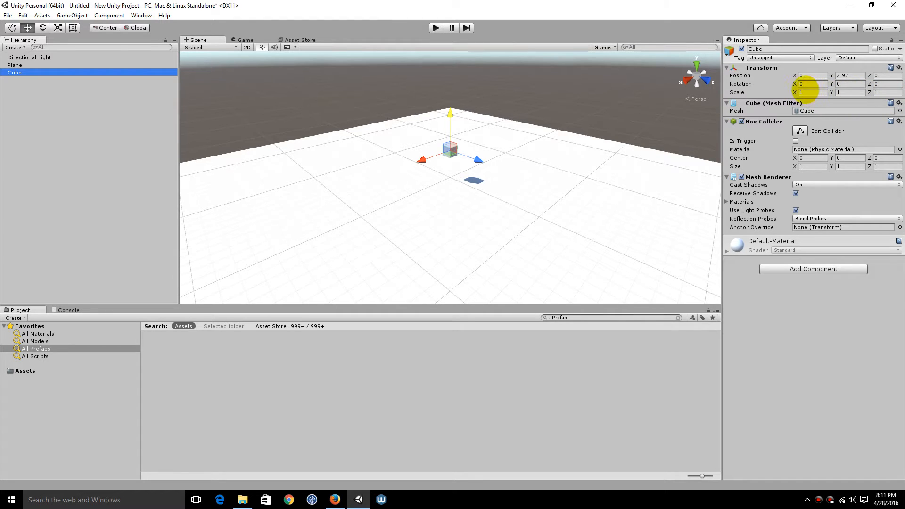
left_click(808, 92)
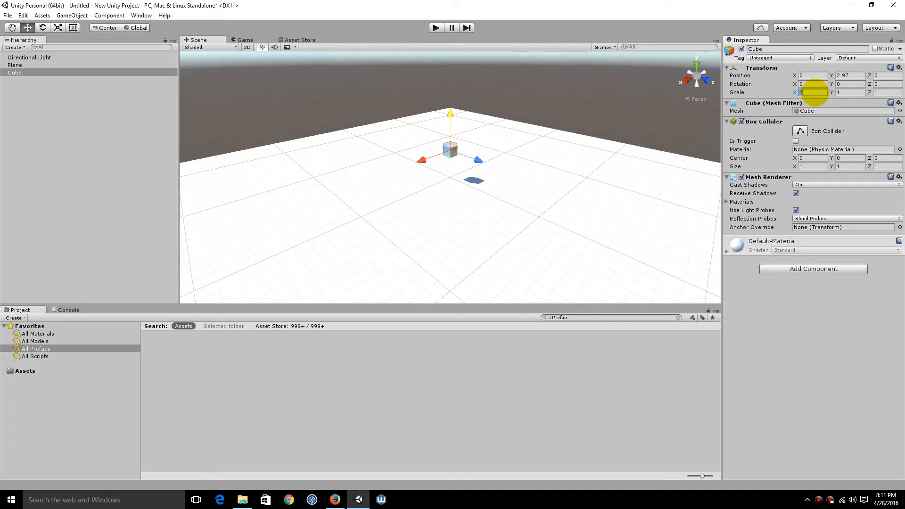
left_click(846, 91)
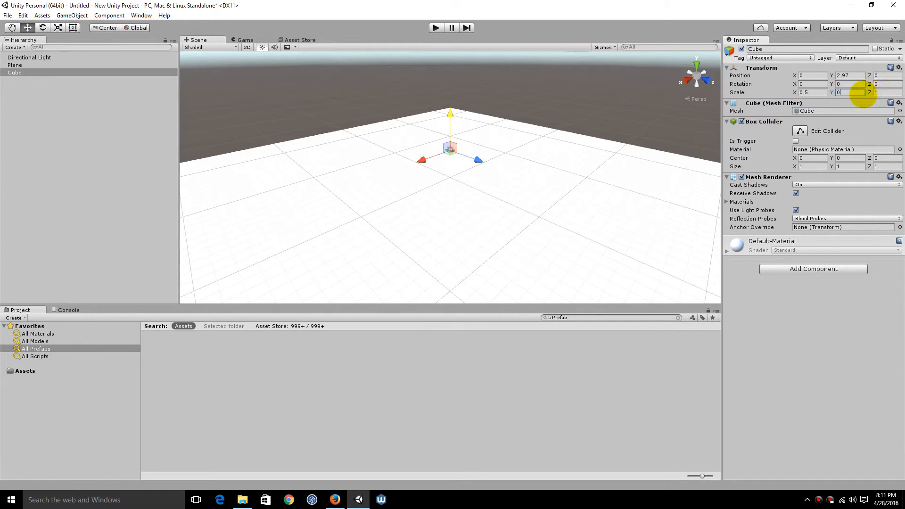
type("10")
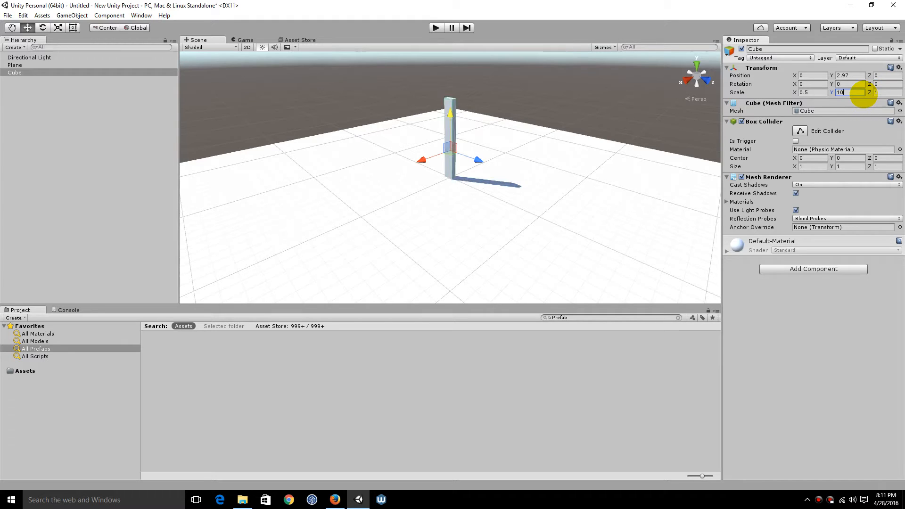
left_click(882, 93)
type("10")
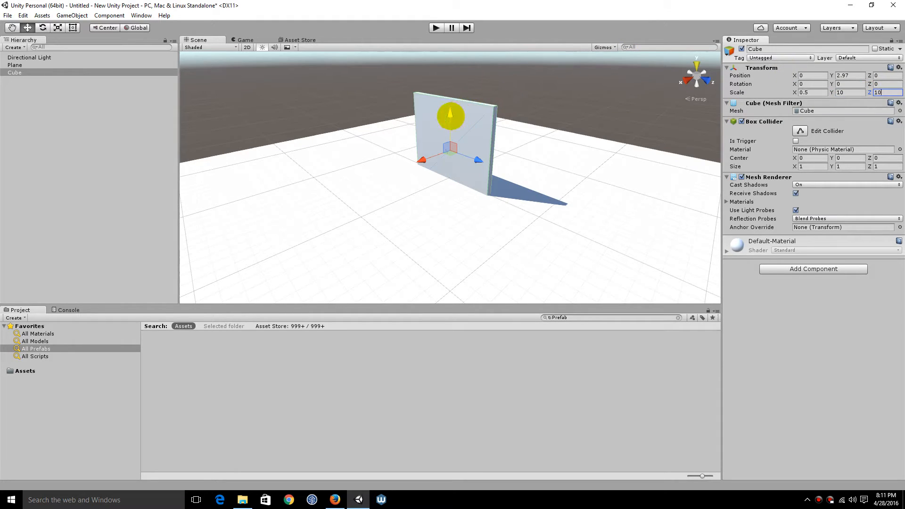
left_click_drag(451, 116, 450, 98)
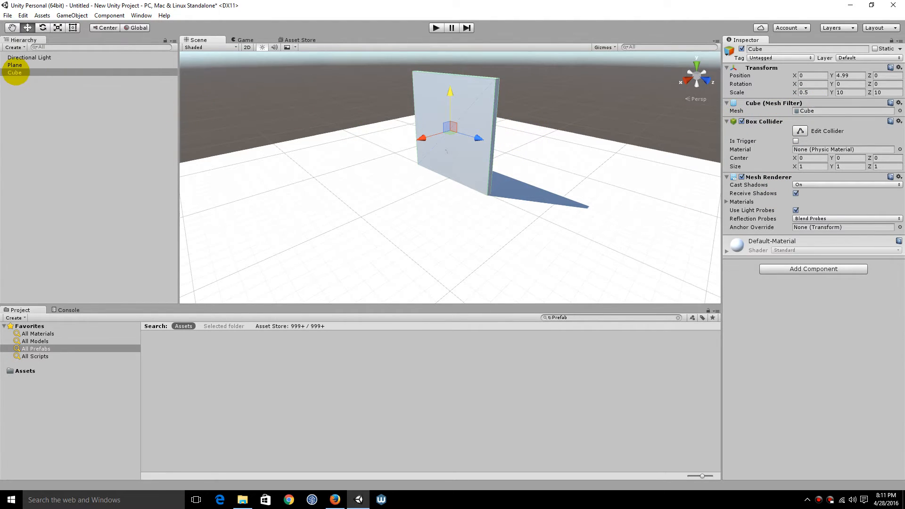
Duplicate the wall and move the copy to about X 9.72 and Y 4.43, parallel to the original
right_click(14, 73)
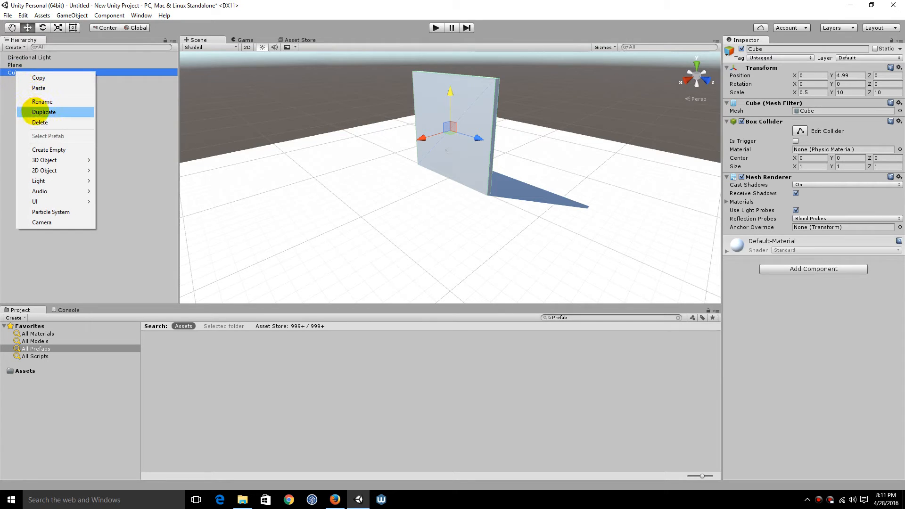
left_click(31, 111)
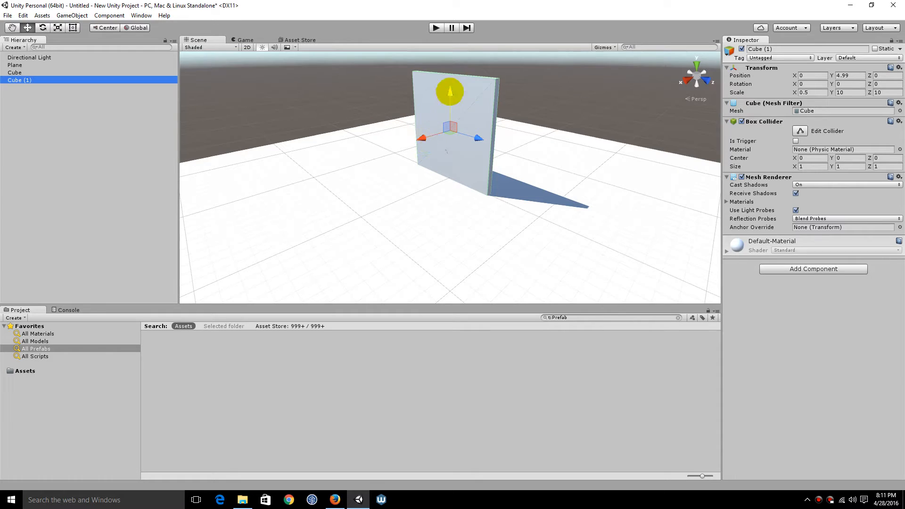
mouse_move(449, 89)
left_mouse_down()
mouse_move(449, 4)
mouse_move(460, 93)
left_mouse_up()
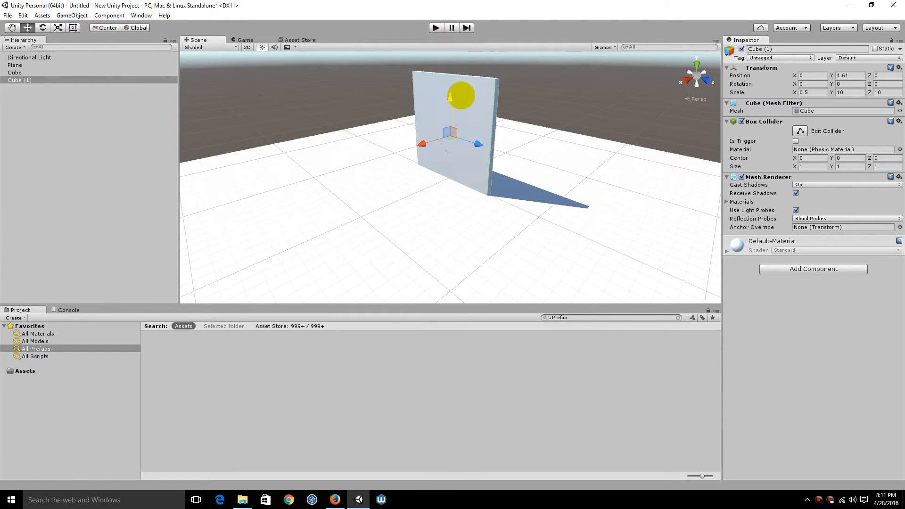
left_click_drag(422, 143, 350, 163)
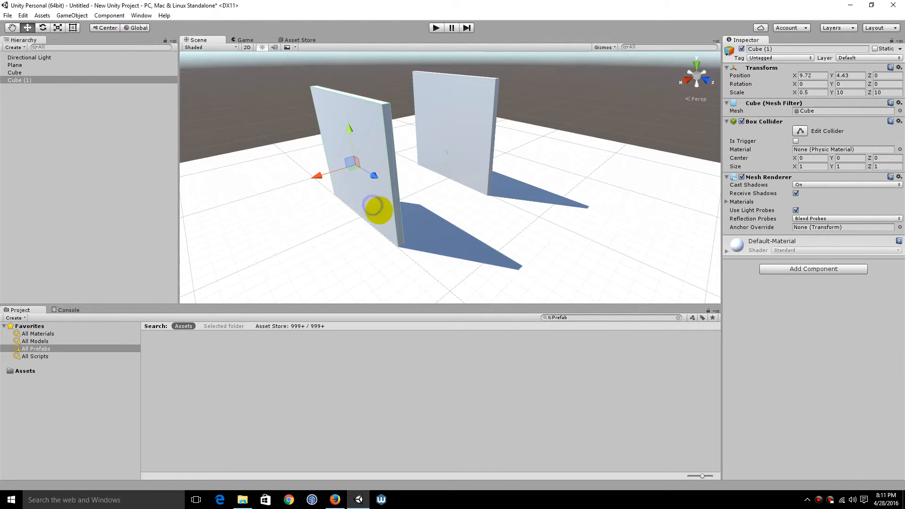
Duplicate the second wall and slide the new copy along the Z axis to about Z 11.7
right_click(24, 80)
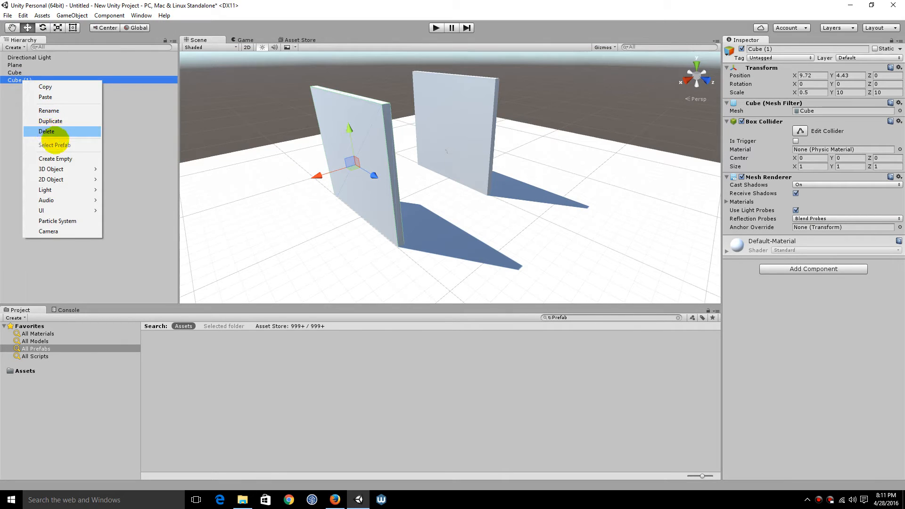
left_click(55, 121)
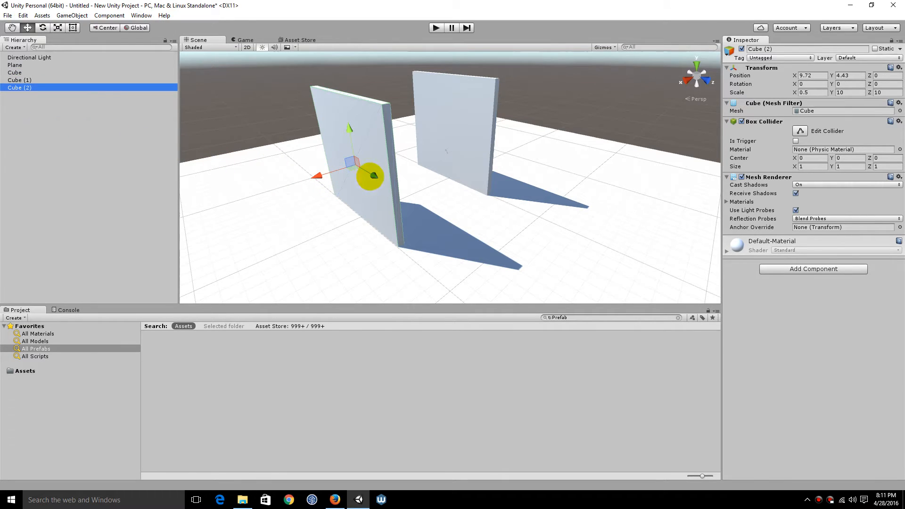
left_click_drag(373, 175, 454, 208)
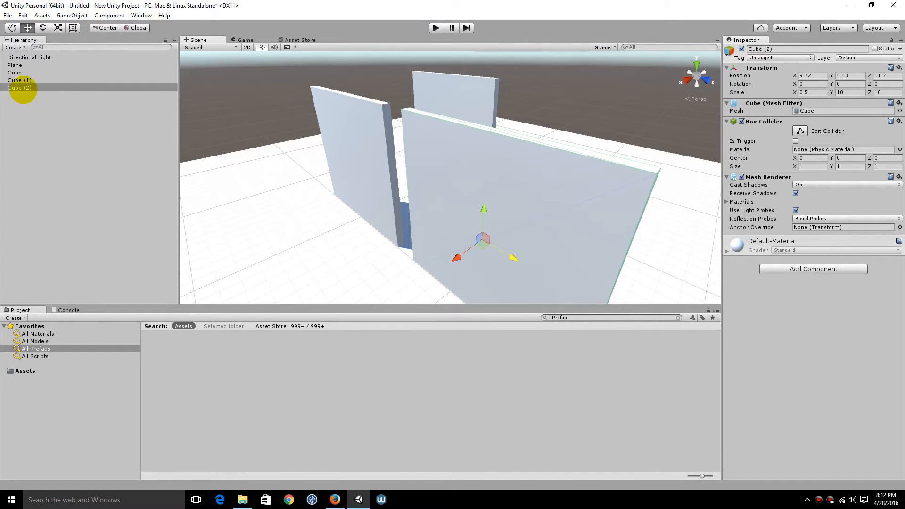
Rotate the third wall 90 degrees around the Y axis so it stands perpendicular to the other two
left_click(21, 89)
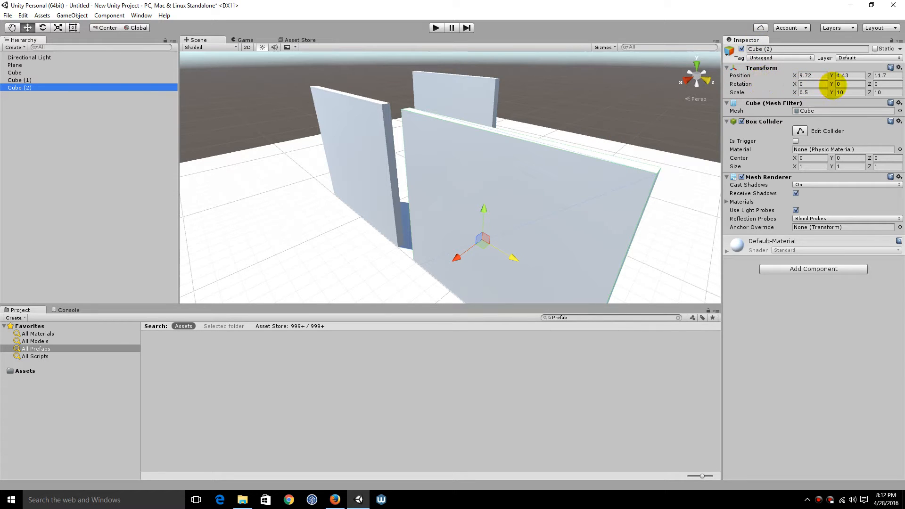
left_click(841, 84)
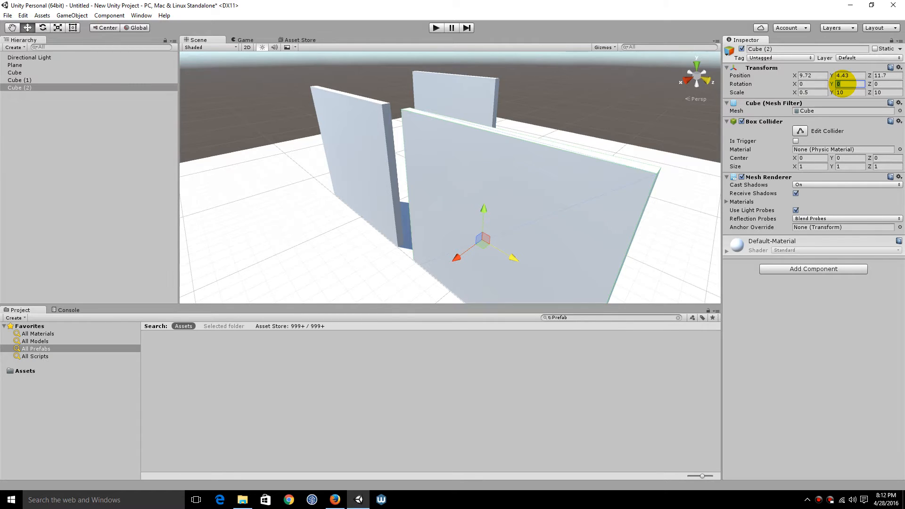
type("90")
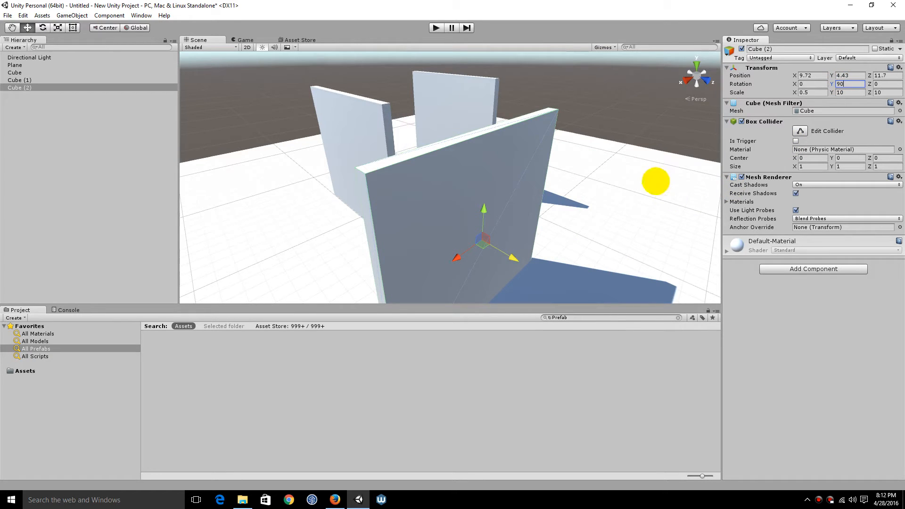
Examine the third wall's placement relative to the two parallel walls from several distances and angles
scroll(612, 162, "down", 5)
scroll(611, 161, "up", 4)
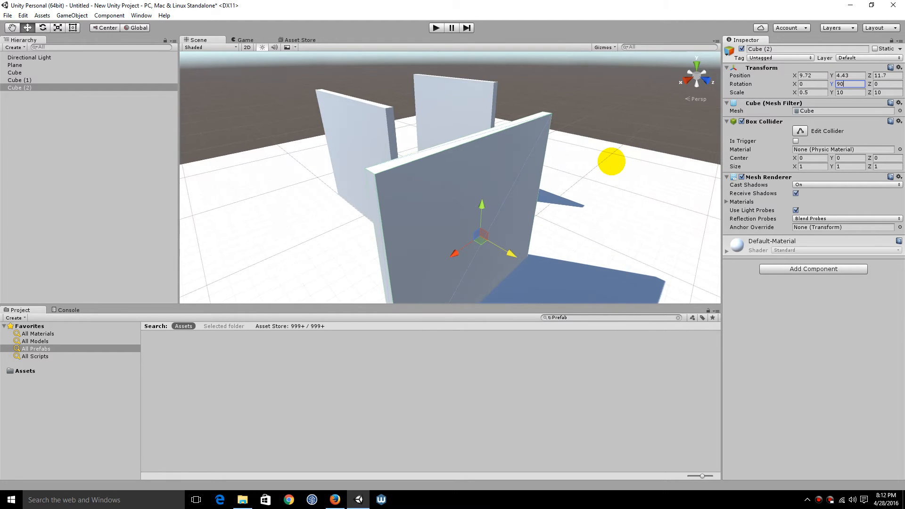
scroll(612, 161, "down", 4)
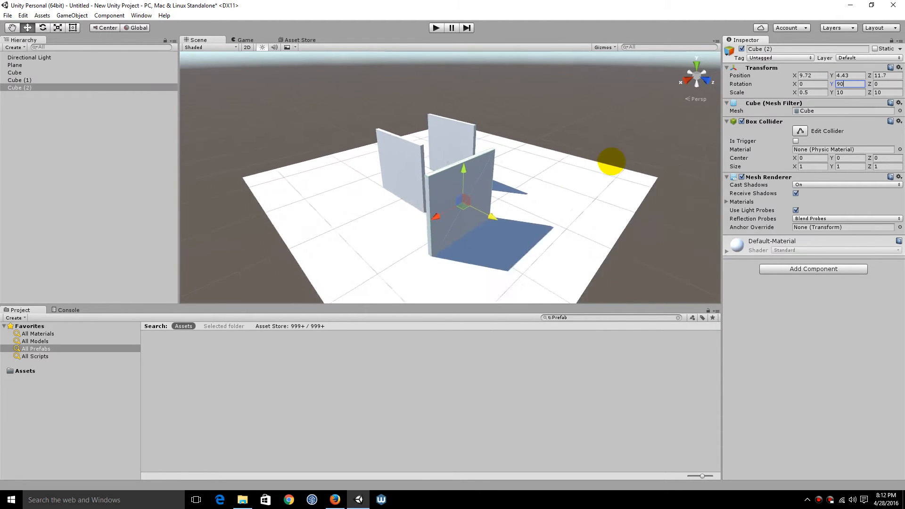
scroll(612, 162, "up", 3)
scroll(612, 161, "down", 3)
scroll(612, 161, "up", 4)
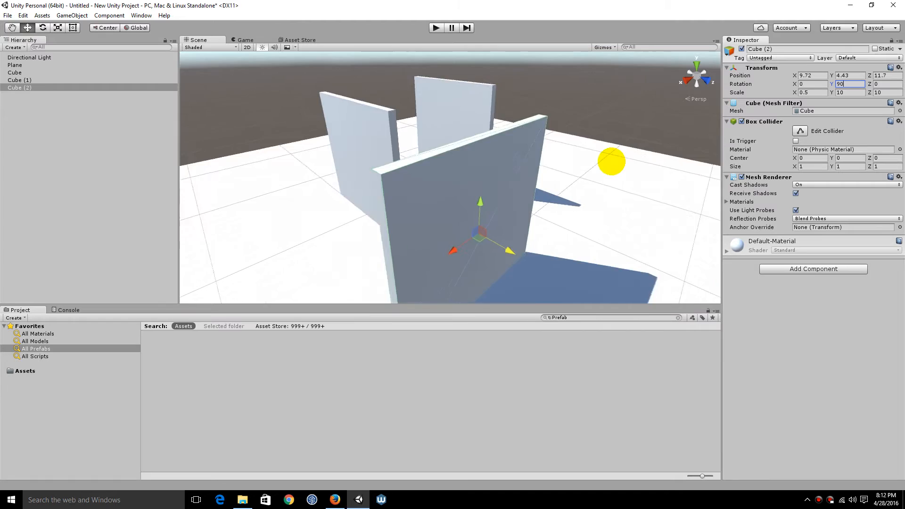
scroll(612, 161, "down", 3)
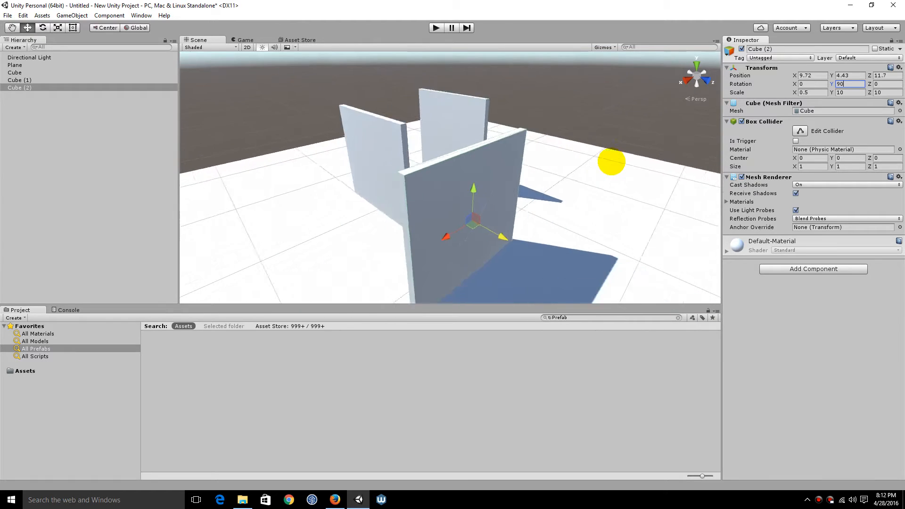
scroll(612, 162, "down", 2)
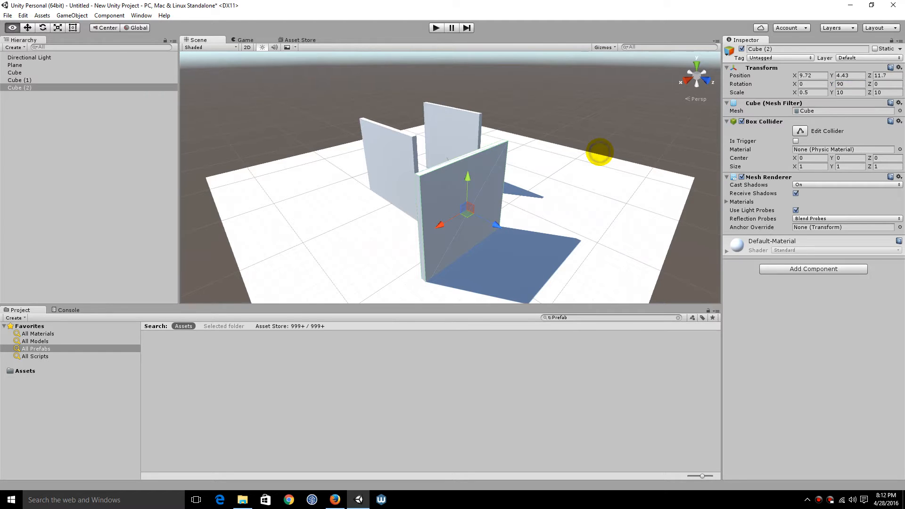
right_click_drag(600, 151, 606, 171)
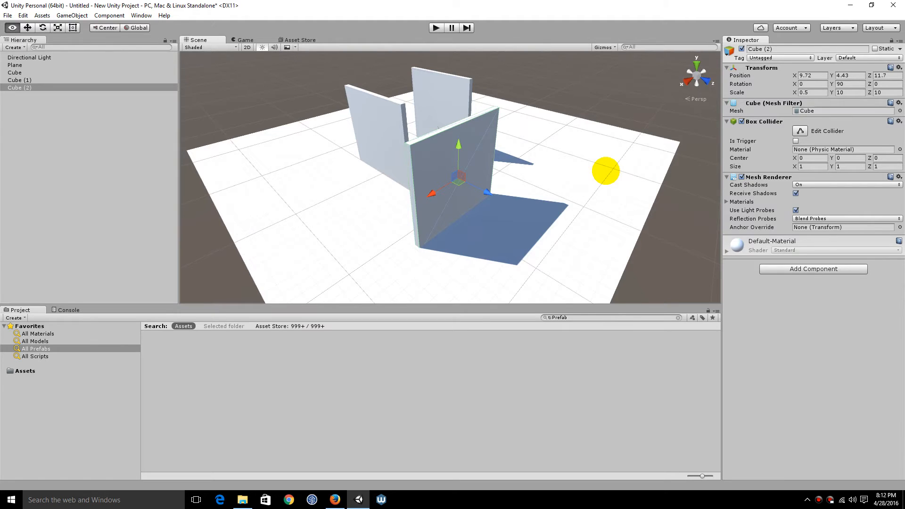
key("d")
right_click_drag(606, 171, 432, 164)
scroll(432, 163, "down", 5)
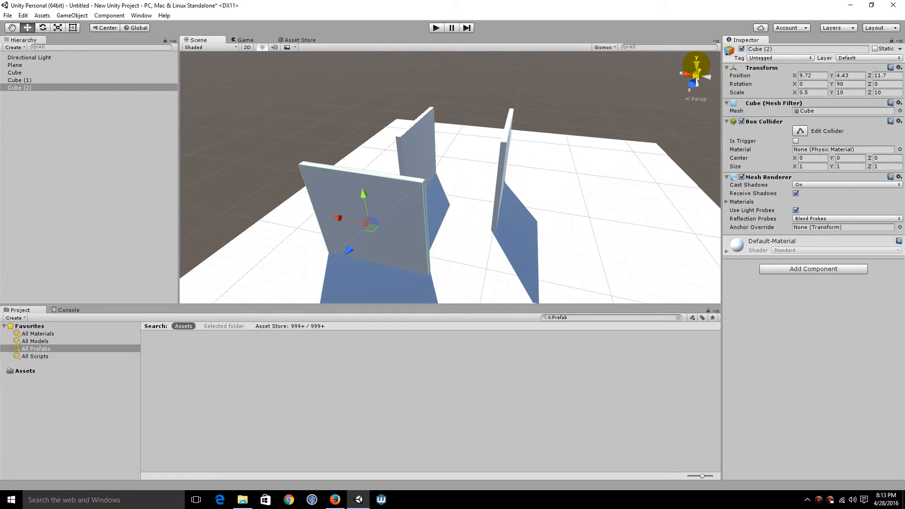
Viewing from above, move the third wall to about X 4.79 and Z 5.17 so it joins the ends of the parallel walls
left_click(697, 65)
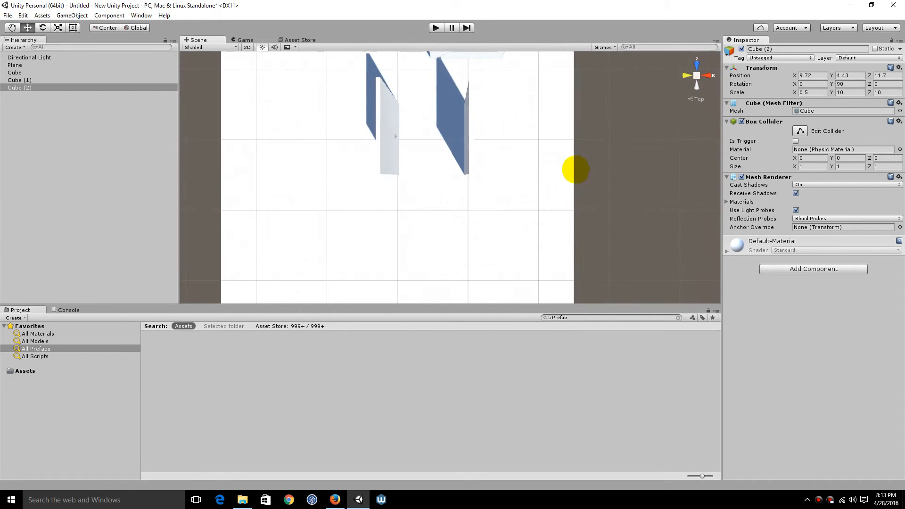
left_click_drag(524, 145, 522, 102, "alt")
right_click_drag(522, 102, 525, 129)
key("d")
key("w")
key("s")
key("a")
key("d")
key("a")
key("d")
key("a")
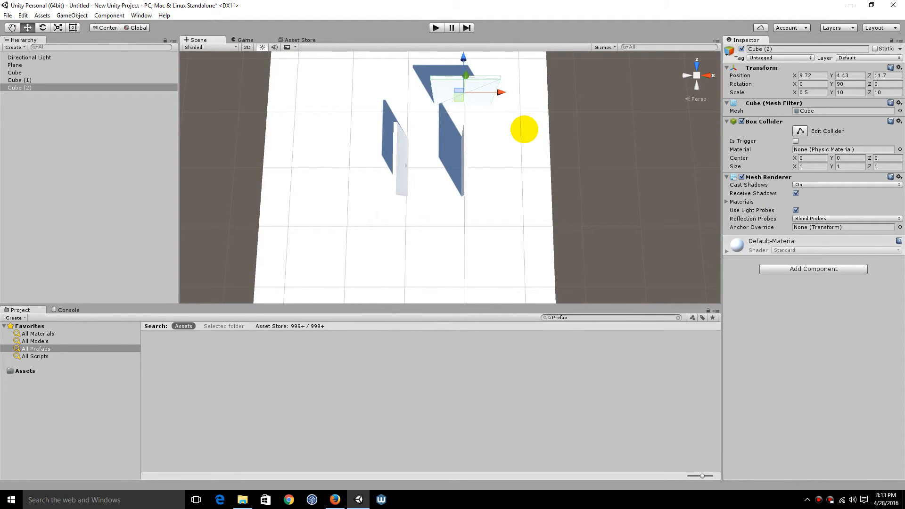
middle_click_drag(525, 129, 531, 202)
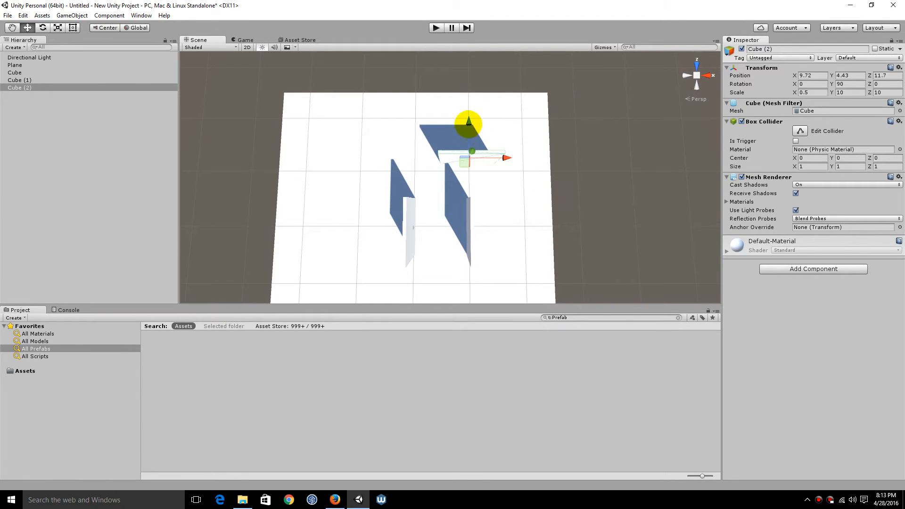
left_click_drag(468, 121, 466, 161)
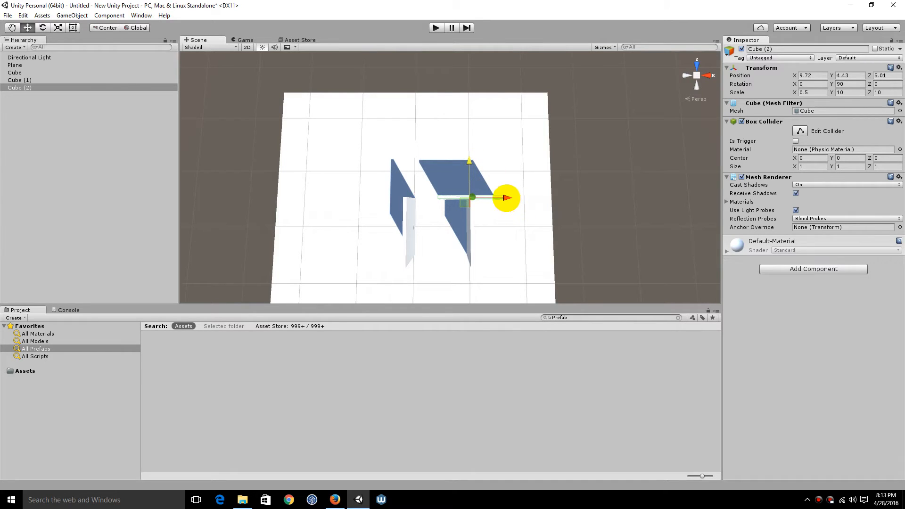
left_click_drag(507, 197, 466, 198)
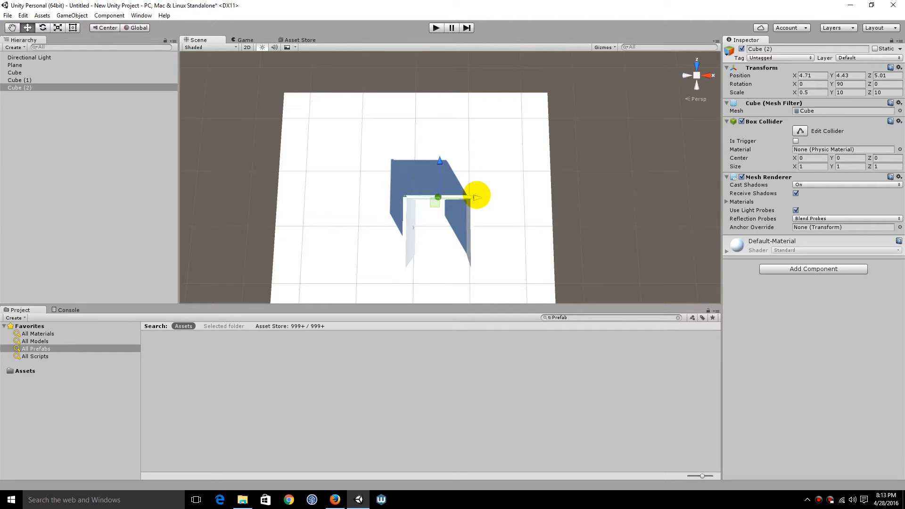
left_click_drag(478, 195, 479, 196)
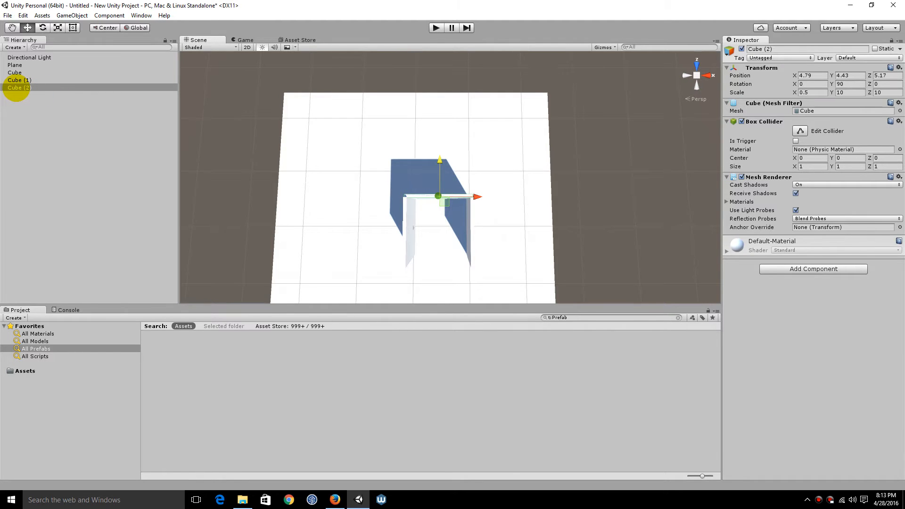
Raise the connecting back wall to a Y position of about 5.08 so it stands on the plane
double_click(16, 88)
left_click_drag(307, 158, 782, 493, "alt")
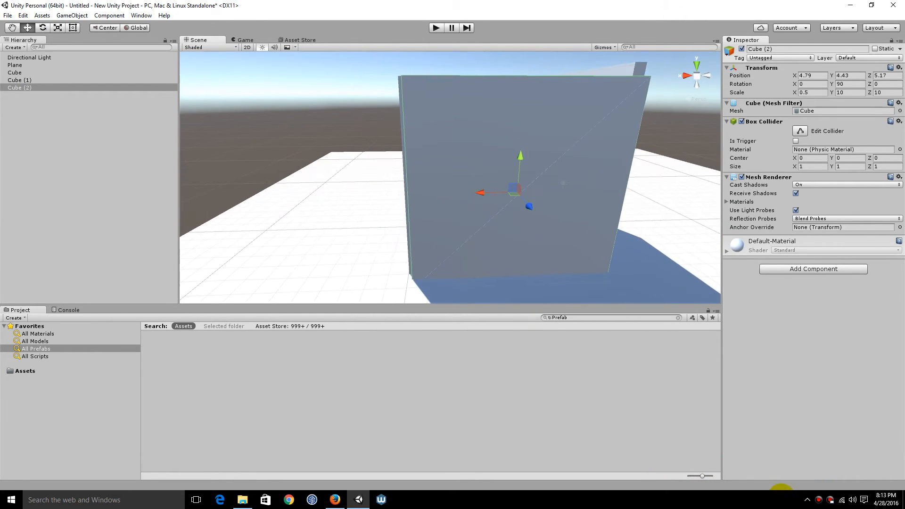
left_click_drag(679, 220, 648, 205, "alt")
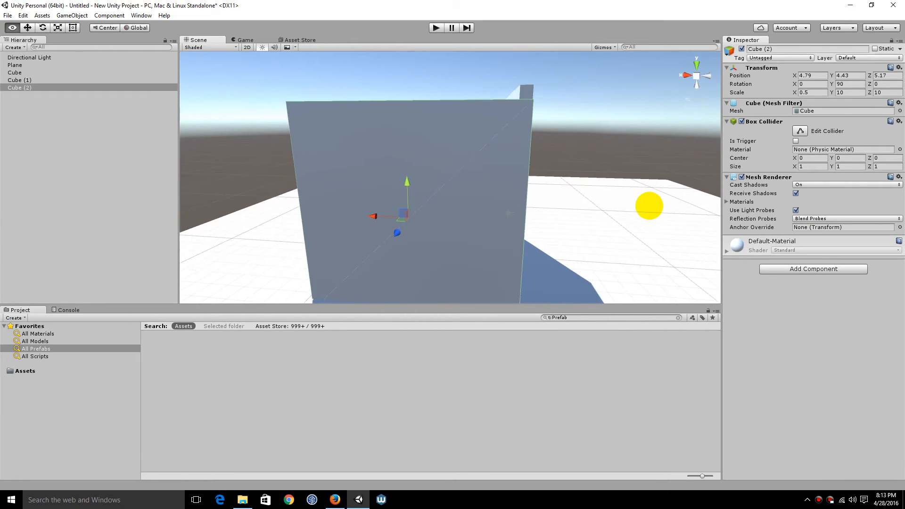
middle_click_drag(404, 188, 490, 180)
left_click_drag(487, 181, 488, 165)
Raise the second side wall, at X 9.72, to a Y position of about 5.14
left_click_drag(434, 204, 583, 199, "alt")
left_click(582, 198)
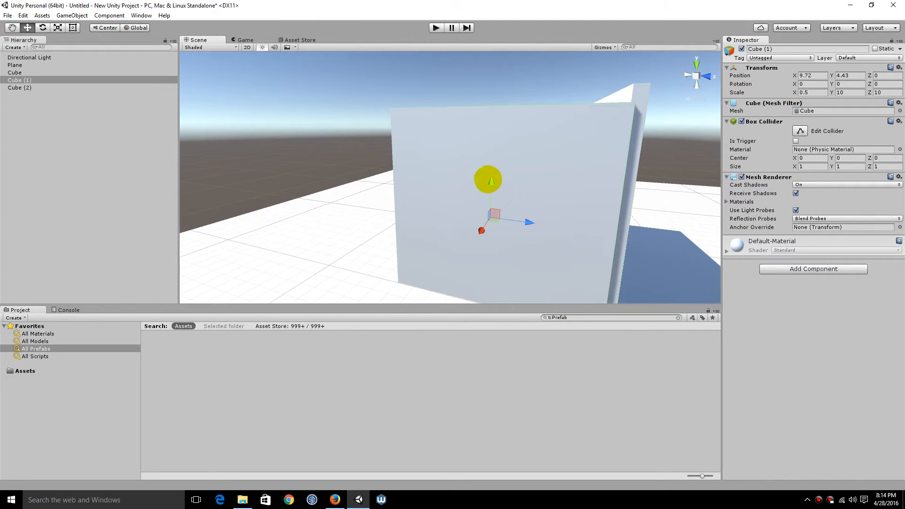
left_click_drag(491, 181, 495, 166)
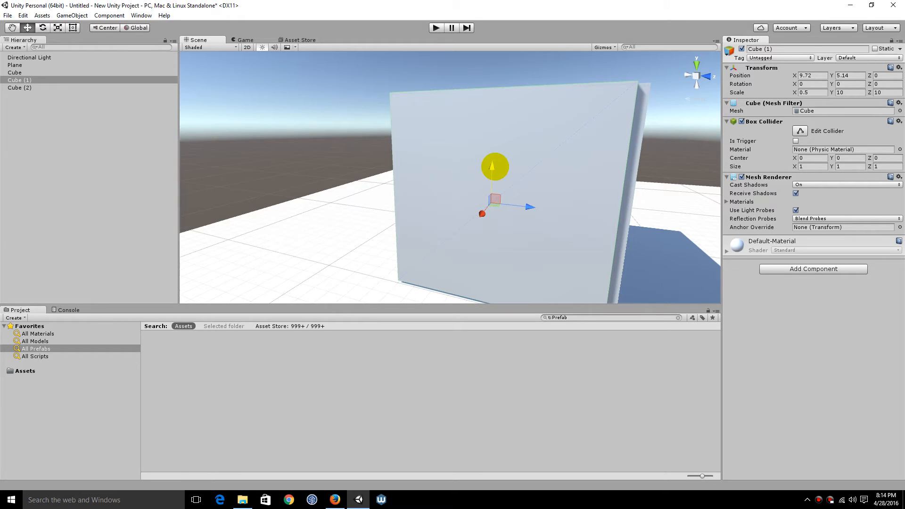
Duplicate the back wall and move the copy outside the structure to about X 16.75 and Y 5.27
left_click_drag(578, 188, 863, 182, "alt")
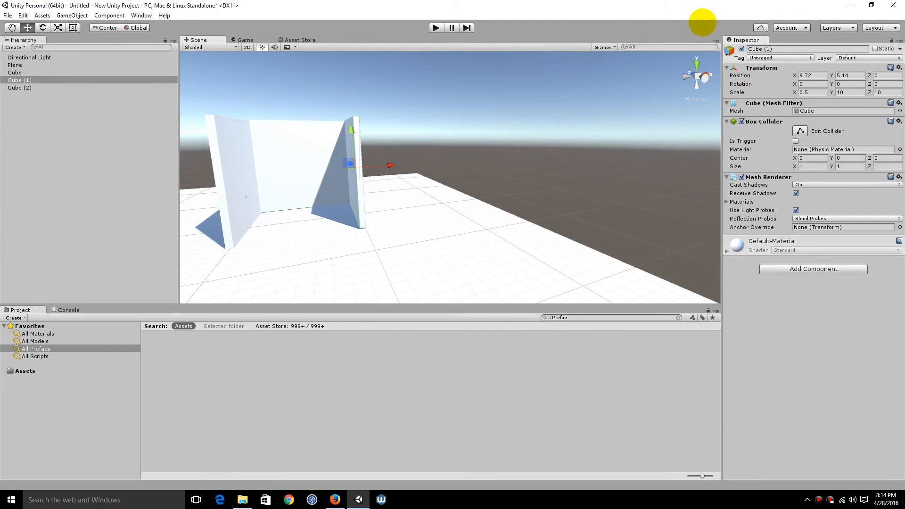
left_click(230, 217)
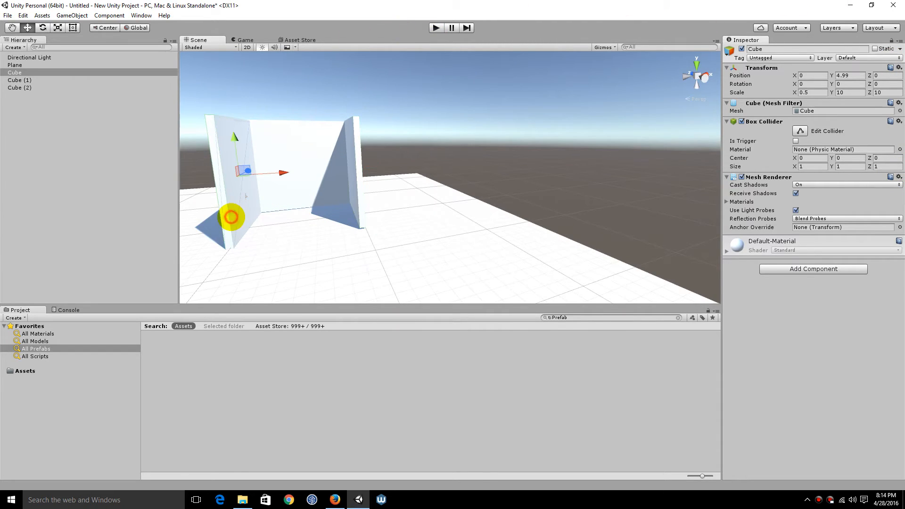
left_click(20, 88)
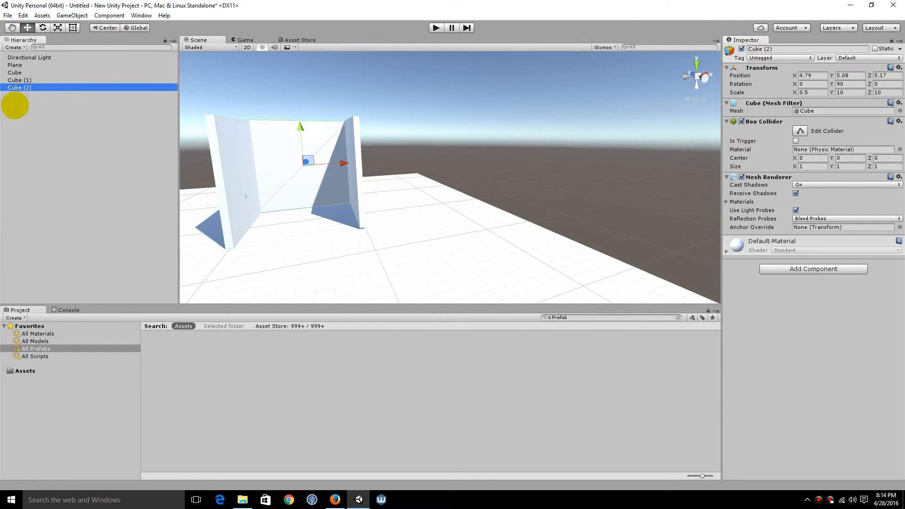
right_click(20, 88)
left_click(28, 124)
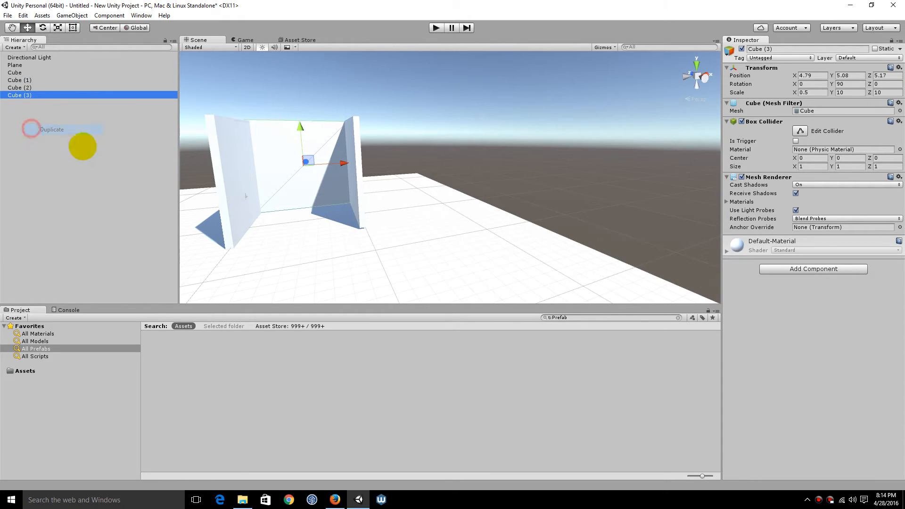
left_click_drag(343, 163, 460, 153)
left_click_drag(404, 126, 406, 123)
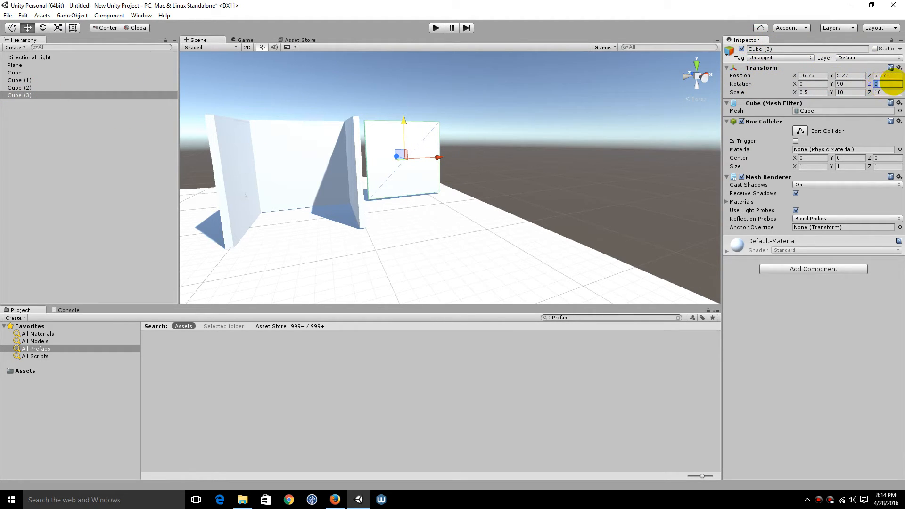
Rotate the new copy 90 degrees around the Z axis to lie flat, and raise it to about Y 11.46
type("90")
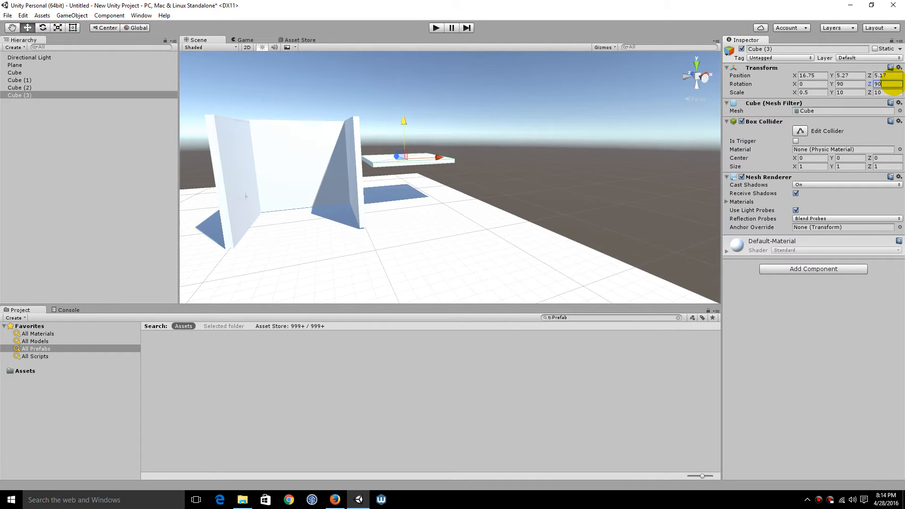
left_click_drag(486, 155, 214, 142, "alt")
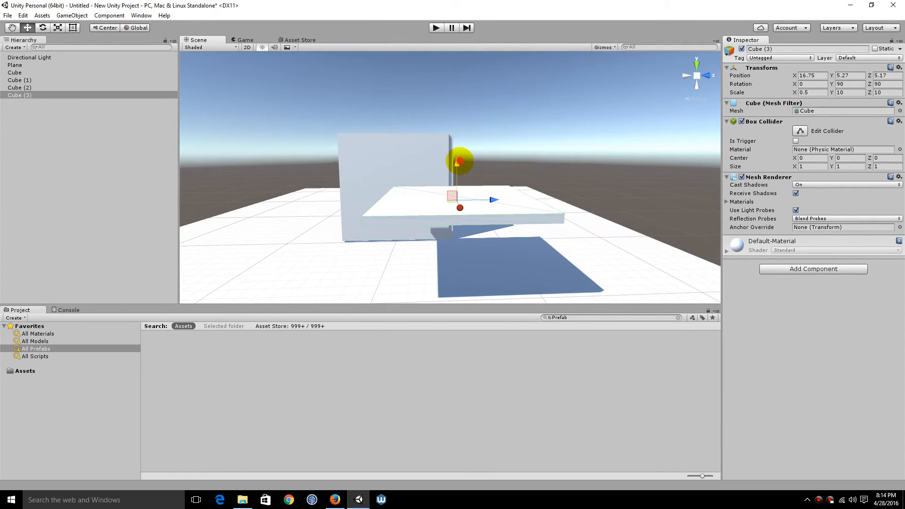
left_click_drag(460, 161, 466, 72)
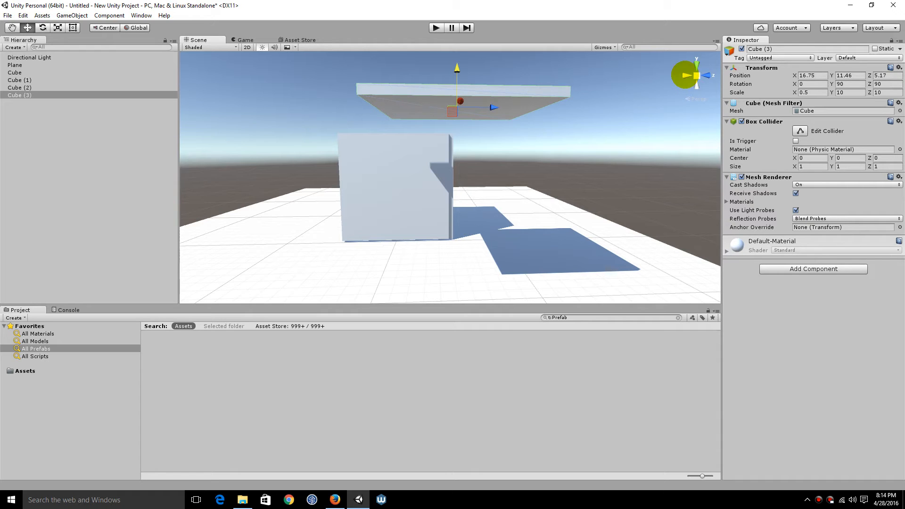
Viewing from the open side of the structure, lower the flat slab to about Y 10.53, near the height of the wall tops
left_click(686, 75)
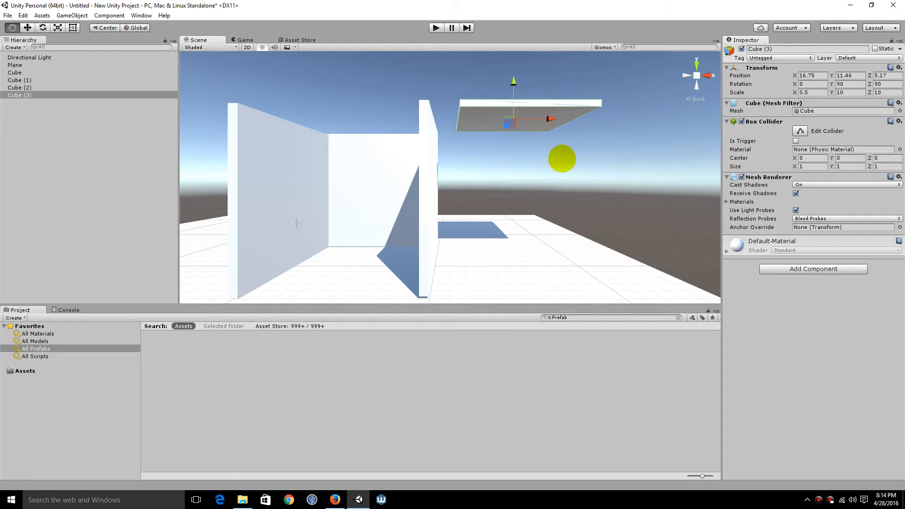
left_click_drag(296, 223, 298, 287)
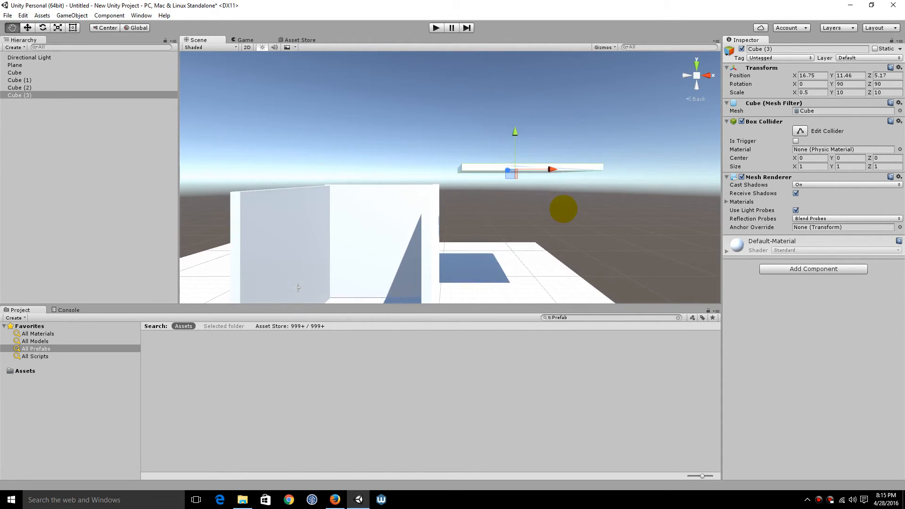
middle_click_drag(564, 209, 562, 210)
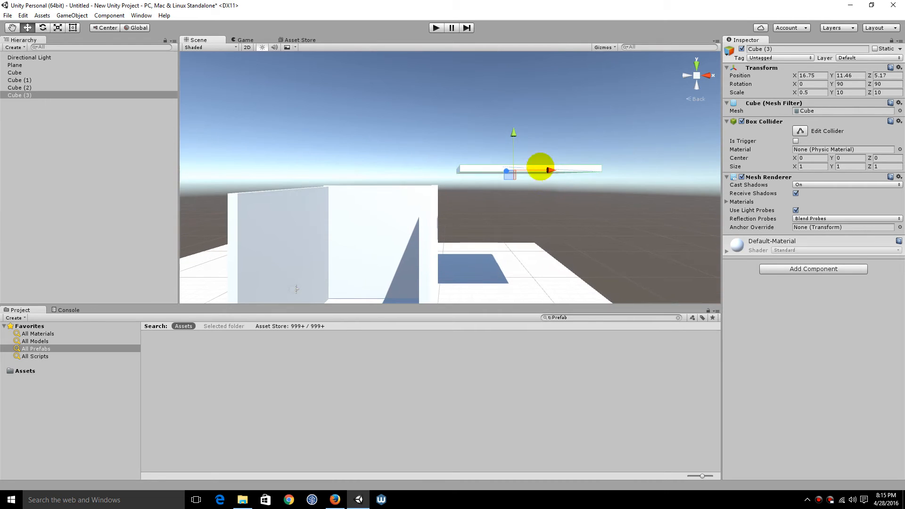
left_click_drag(514, 132, 515, 141)
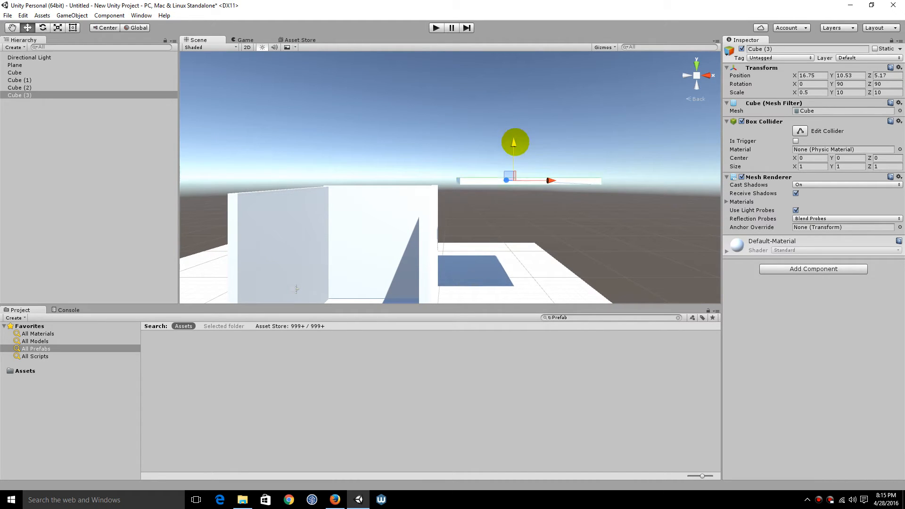
Move the flat slab over the walls to about X 4.75 and Z 0.31, and lower it onto them at about Y 10.22
left_click_drag(553, 178, 468, 169)
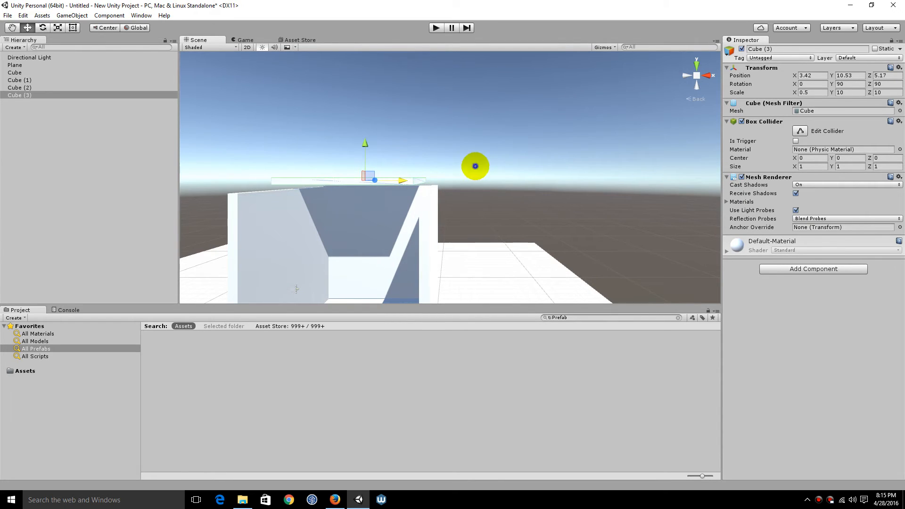
right_click_drag(475, 166, 359, 181)
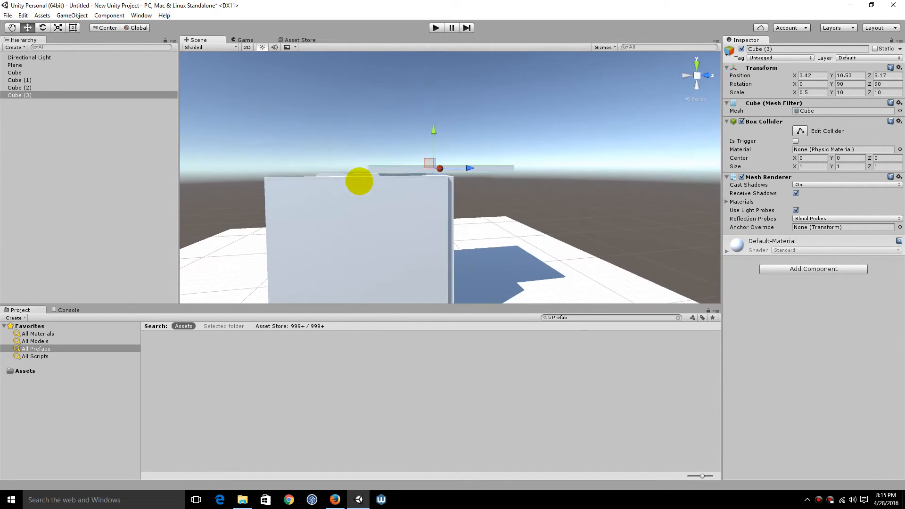
left_click_drag(470, 168, 421, 168)
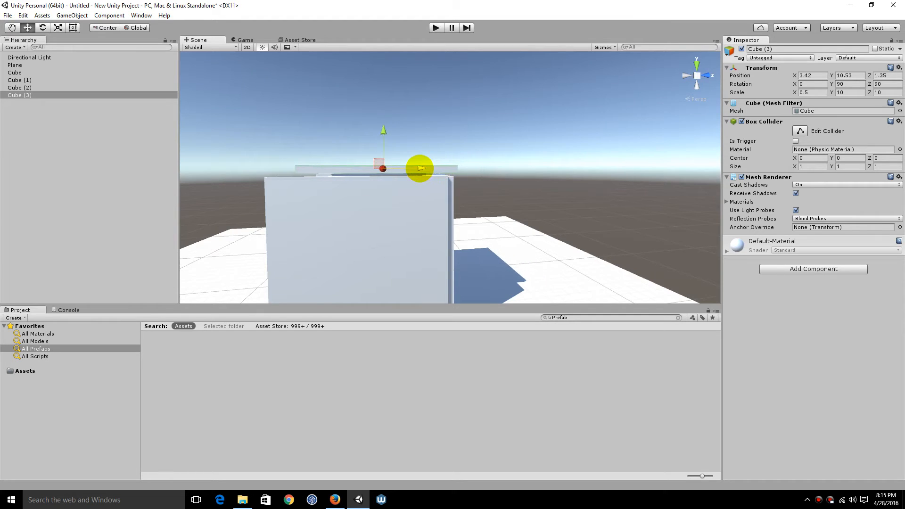
left_click_drag(469, 150, 199, 158, "alt")
right_click_drag(198, 158, 201, 158)
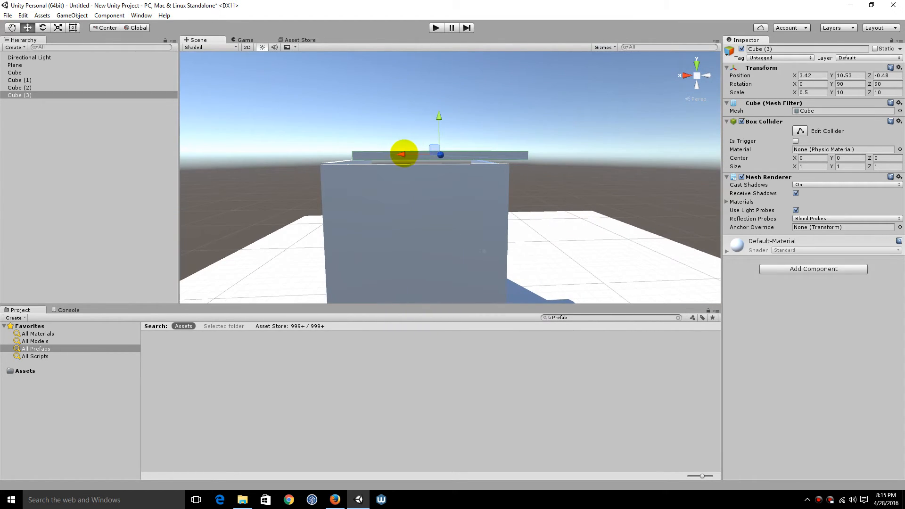
left_click_drag(386, 153, 606, 100, "alt")
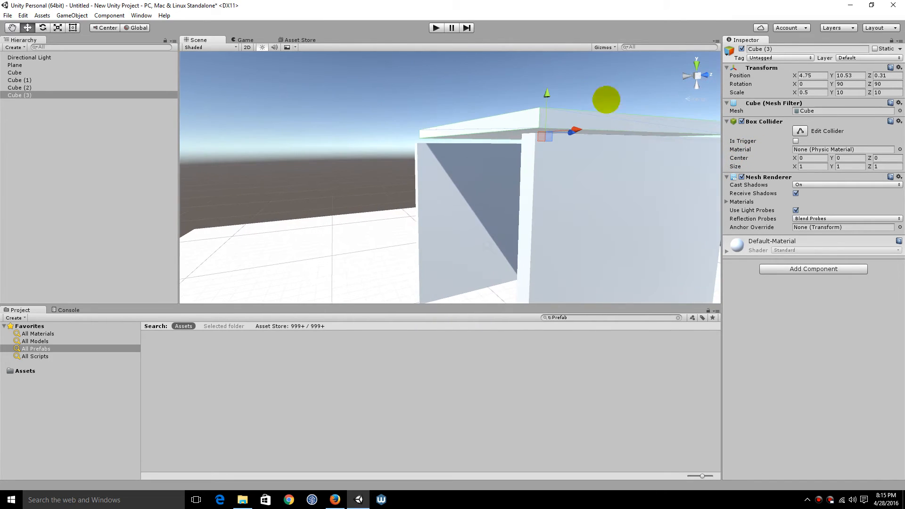
left_click_drag(547, 96, 737, 194)
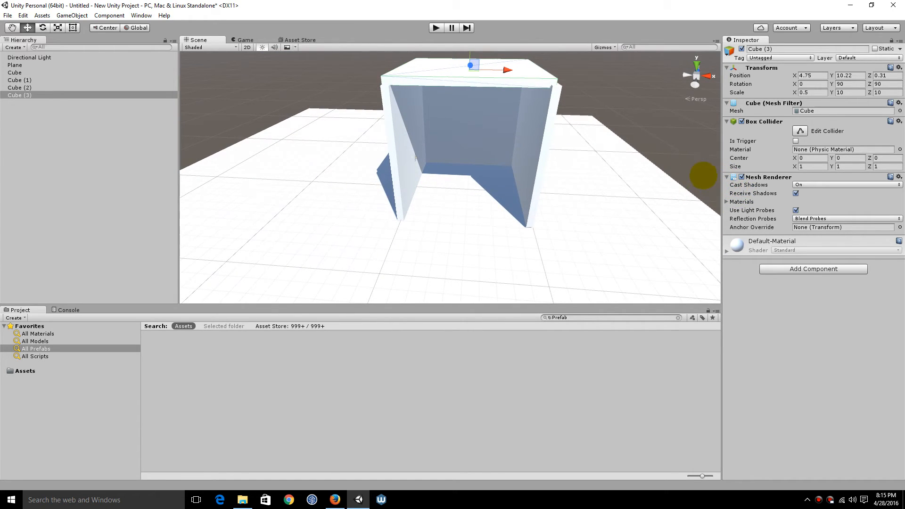
Create a sphere and move it inside the structure to about X 4.96 and Y 1.54
left_click(65, 155)
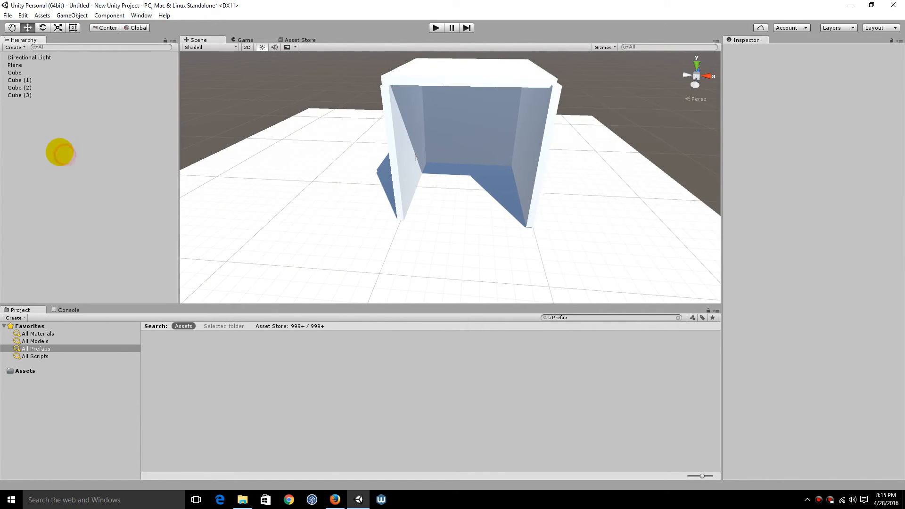
right_click(60, 152)
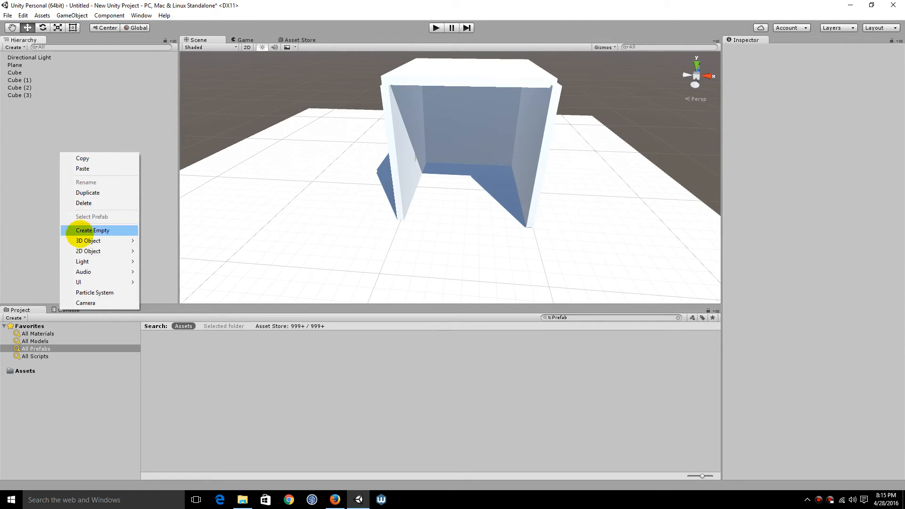
mouse_move(83, 241)
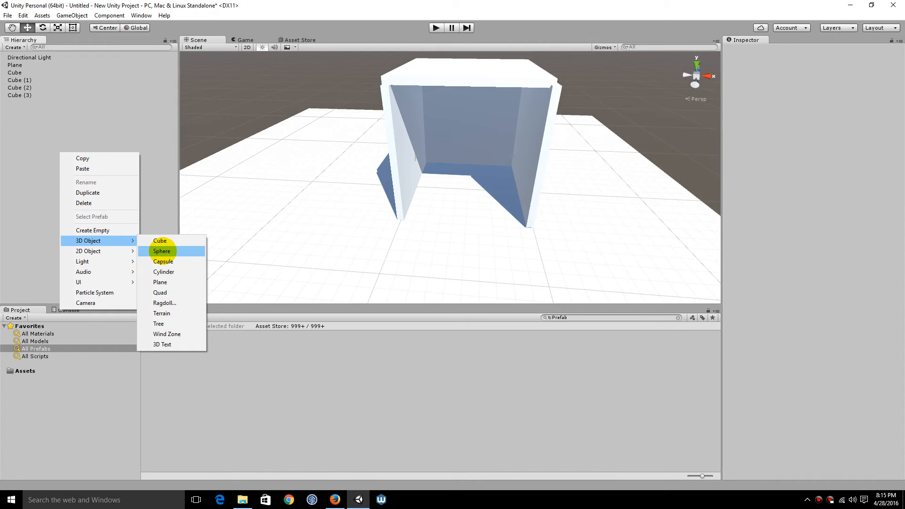
left_click(162, 252)
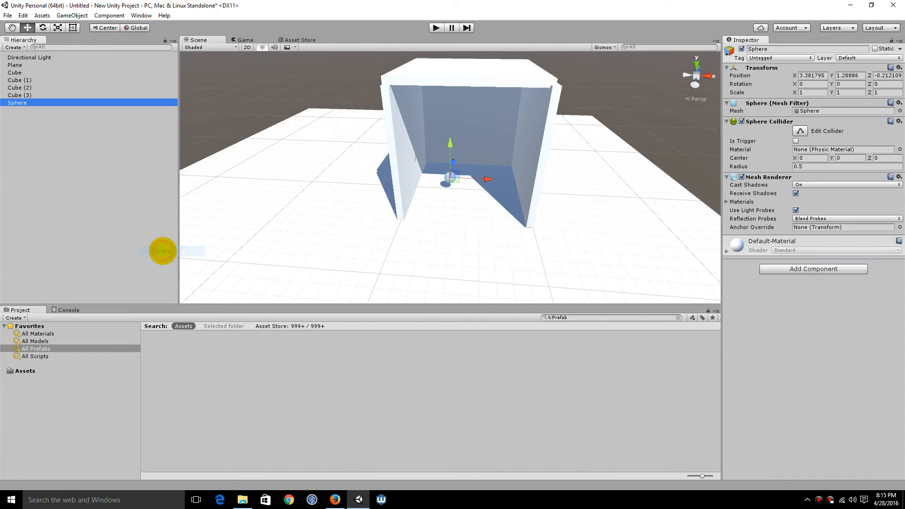
left_click_drag(488, 179, 492, 179)
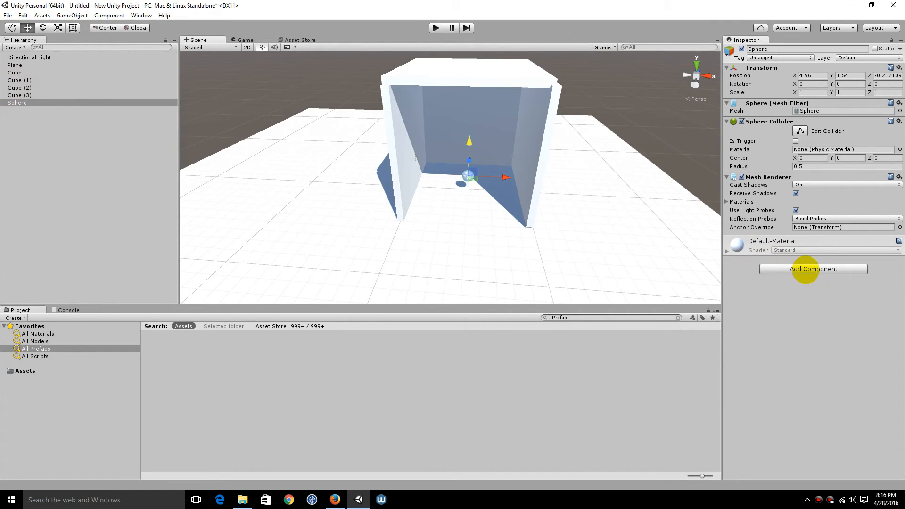
Add an Audio Source component to the sphere
left_click(810, 270)
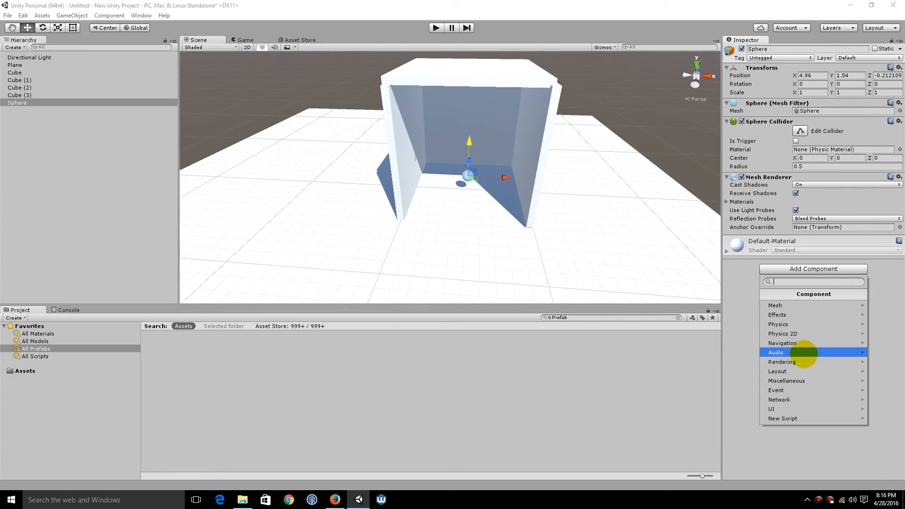
left_click(776, 352)
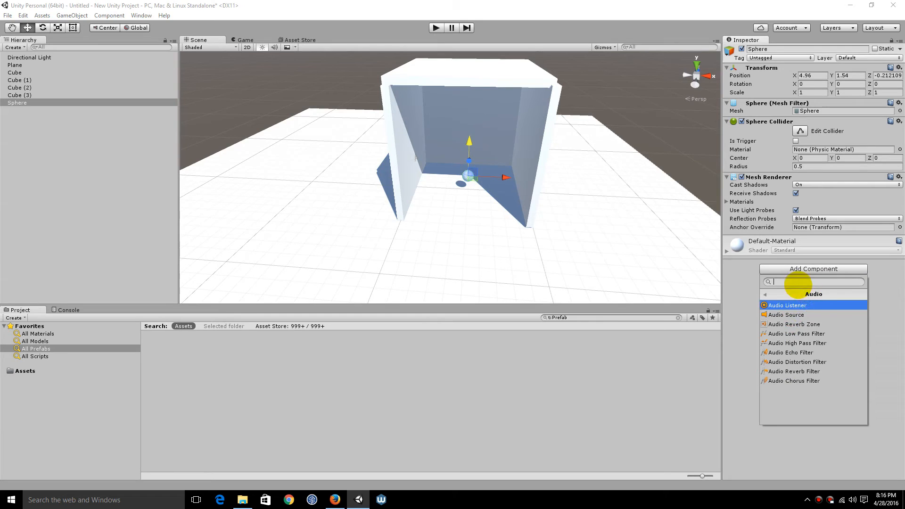
left_click(766, 295)
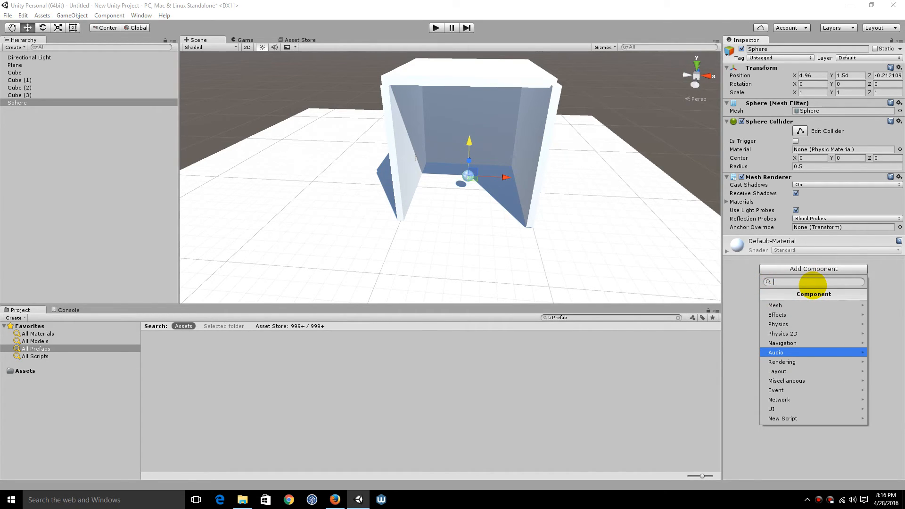
type("au")
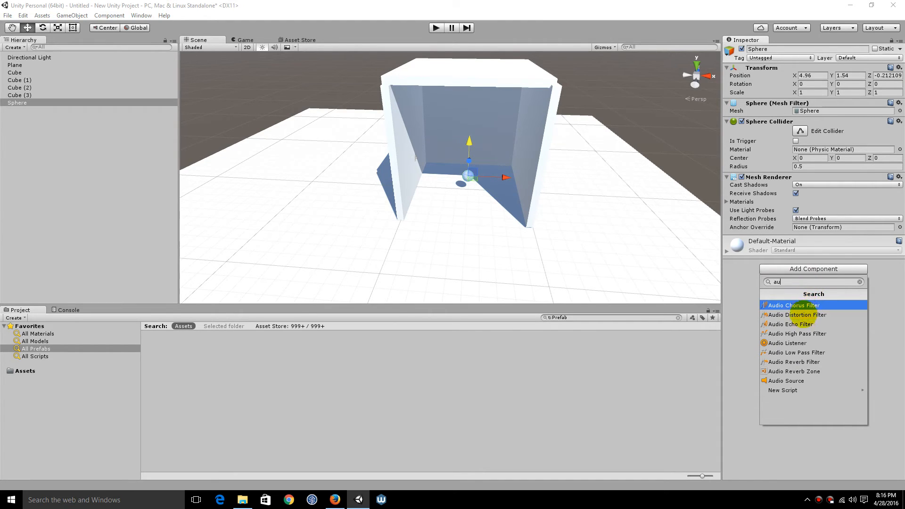
left_click(786, 380)
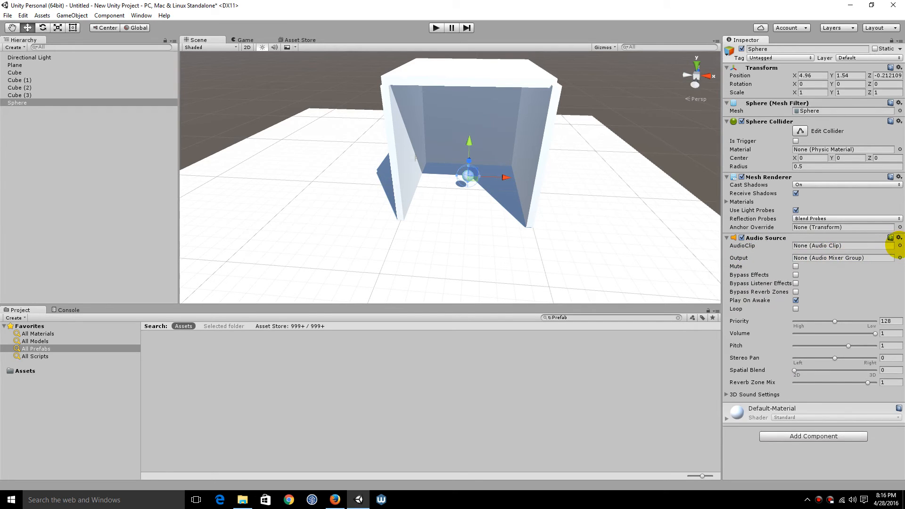
left_click(900, 245)
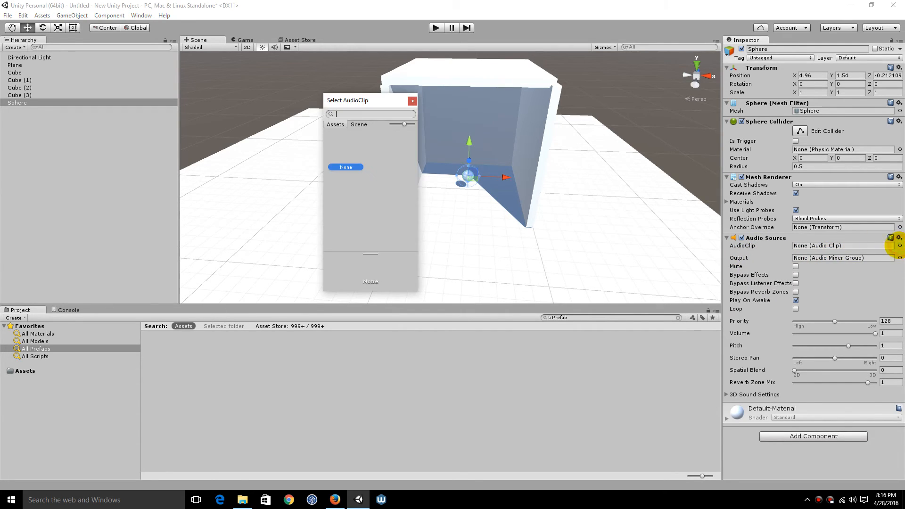
left_click_drag(356, 100, 373, 91)
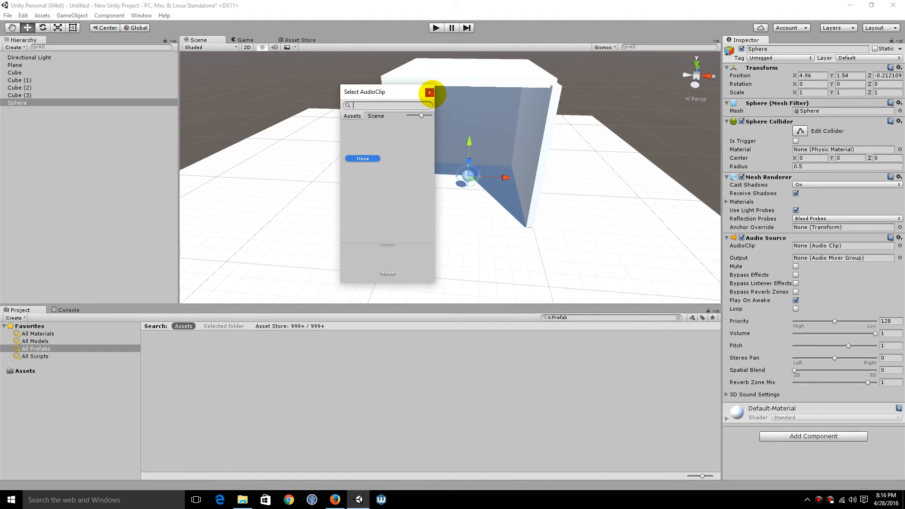
left_click(430, 93)
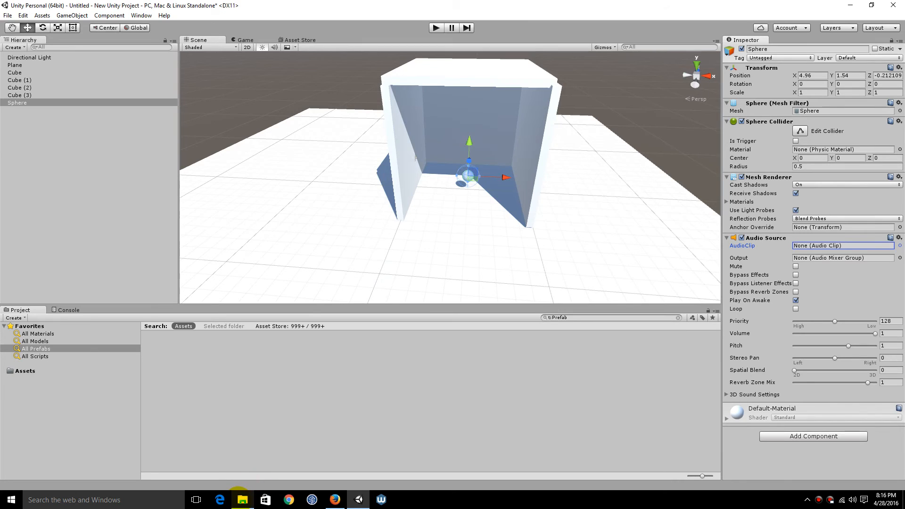
In File Explorer, copy Sports Radio Broadcast (Normalized).wav from the Desktop into the Assets folder of New Unity Project
left_click(241, 498)
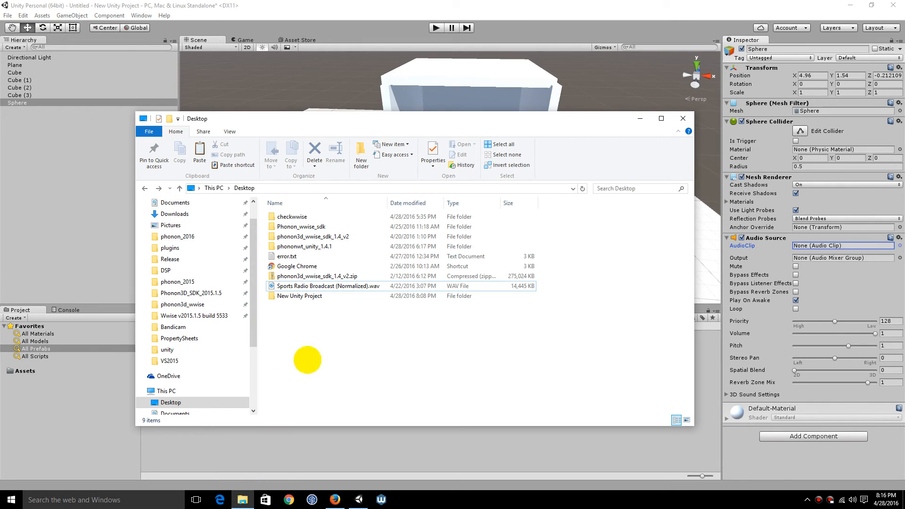
left_click(326, 286)
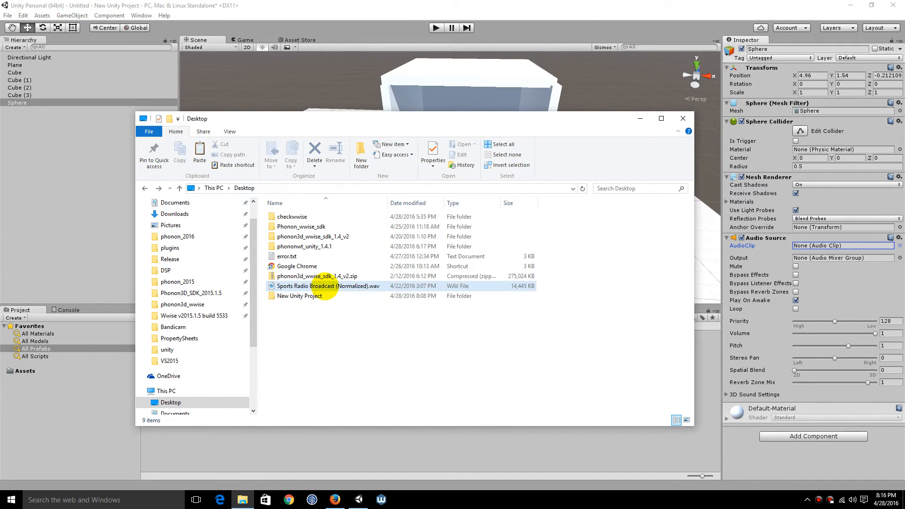
left_click(325, 286)
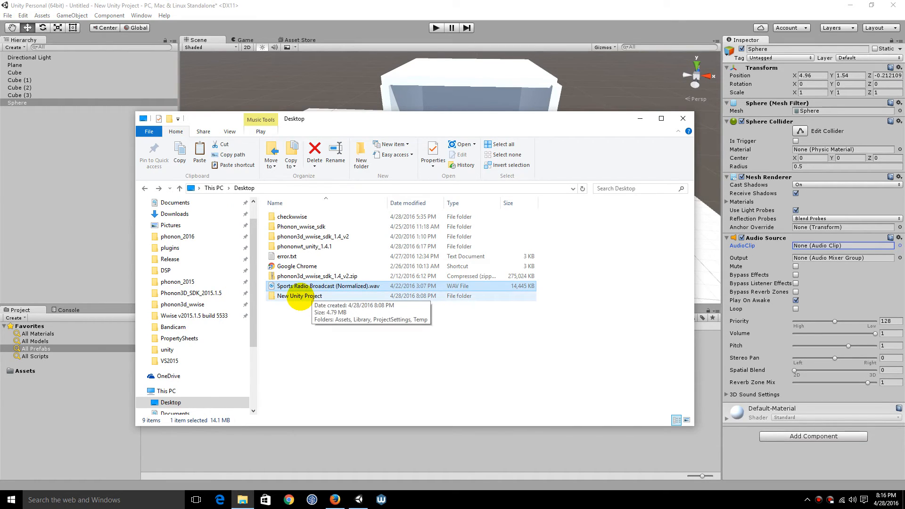
double_click(300, 296)
double_click(292, 216)
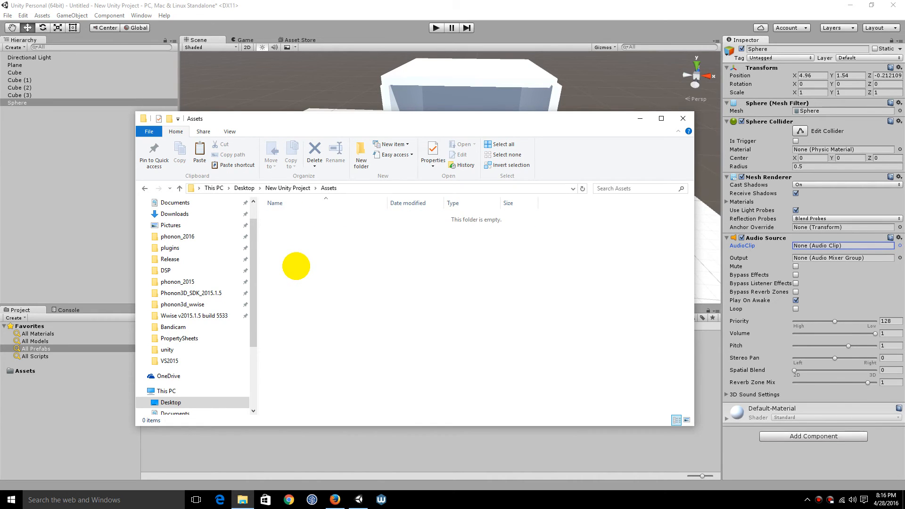
key("ctrl+v")
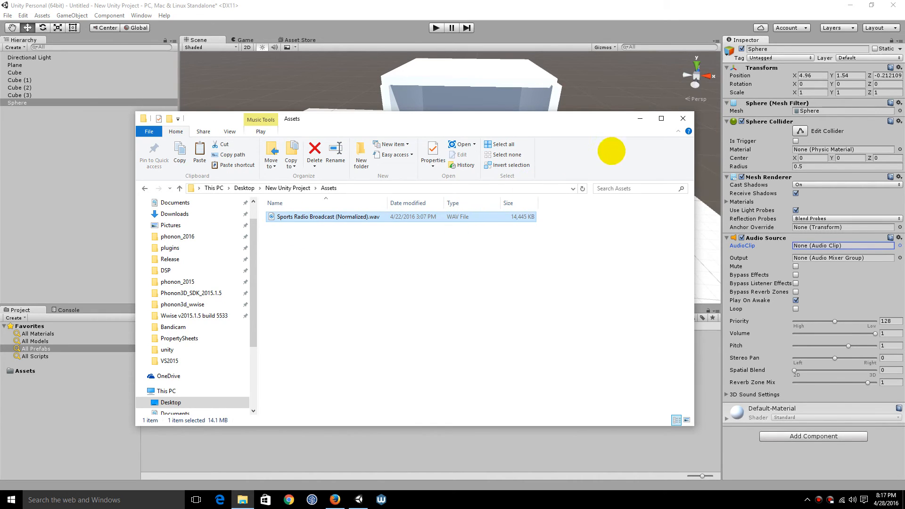
left_click(640, 118)
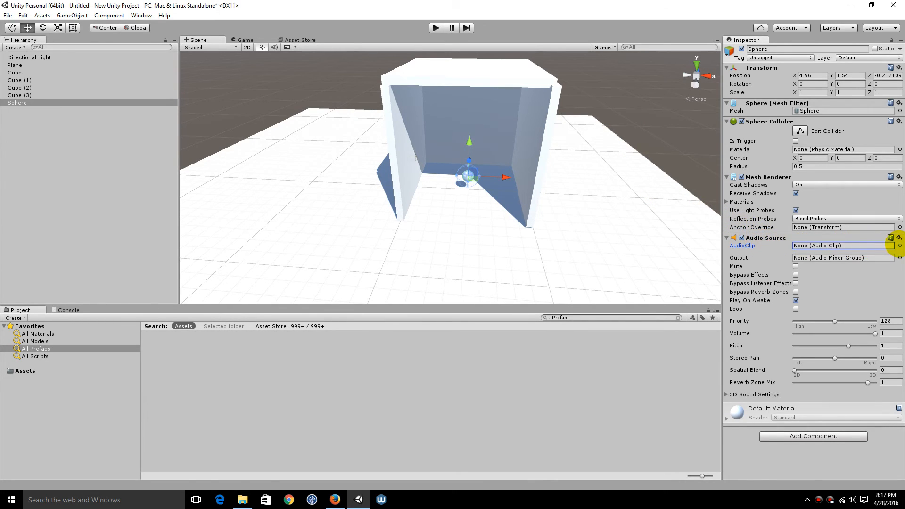
Assign the Sports Radio Broadcast (Normalized) clip to the sphere's Audio Source
left_click(901, 246)
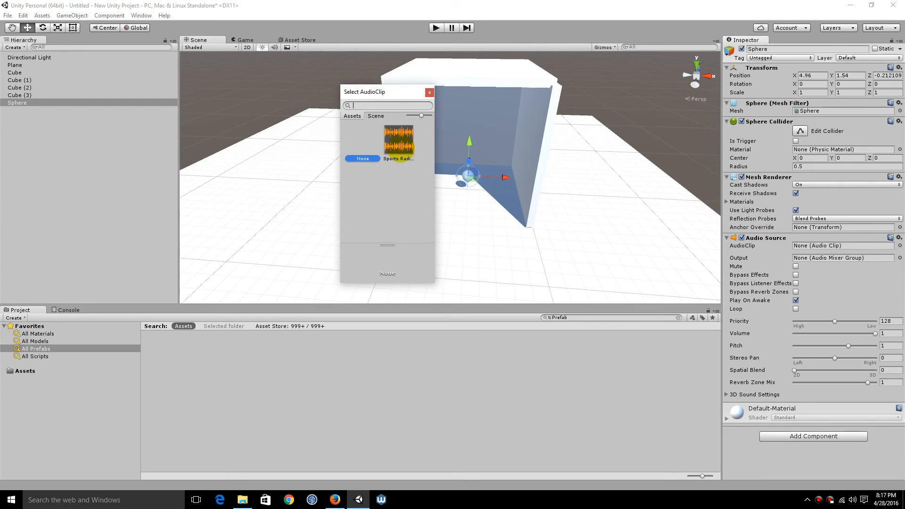
left_click(386, 137)
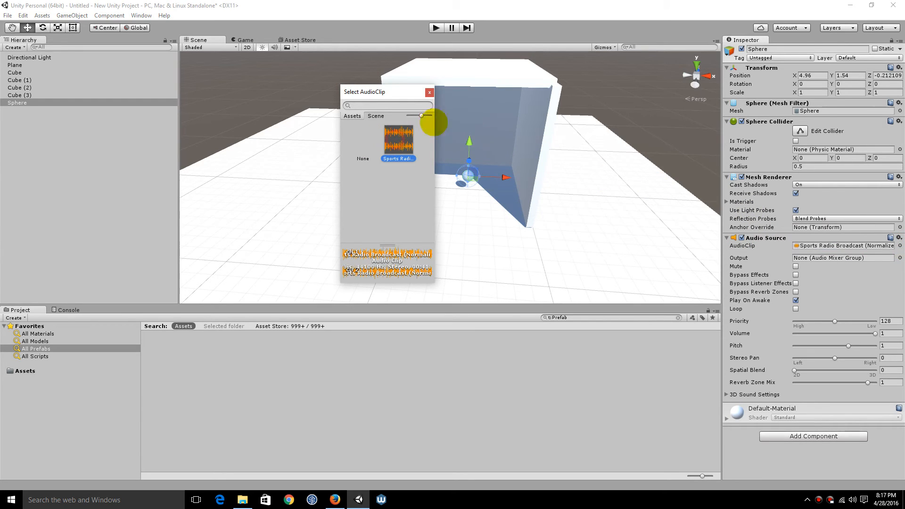
left_click(429, 93)
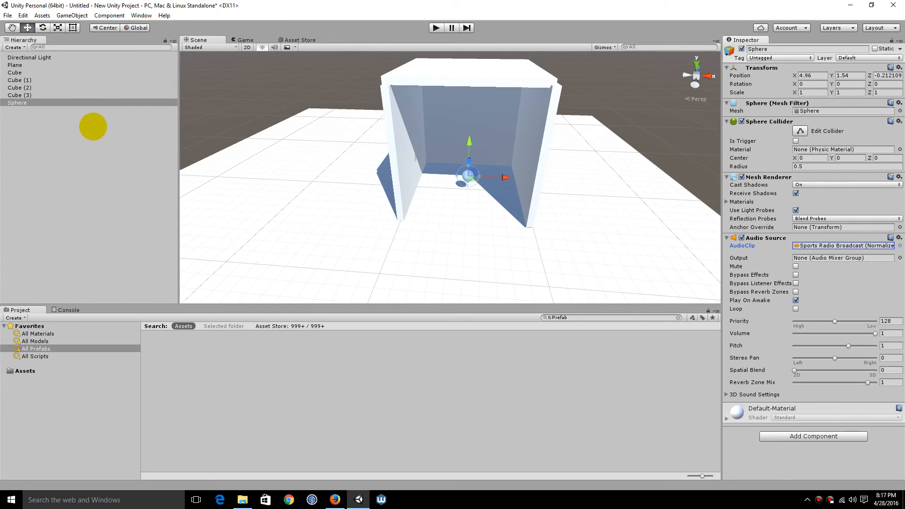
Import the complete Characters standard asset package into the project
left_click(42, 17)
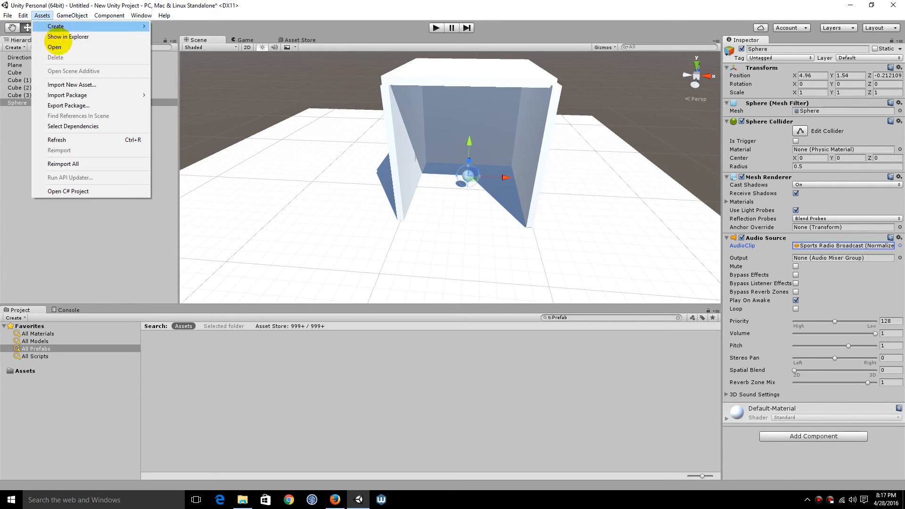
mouse_move(142, 95)
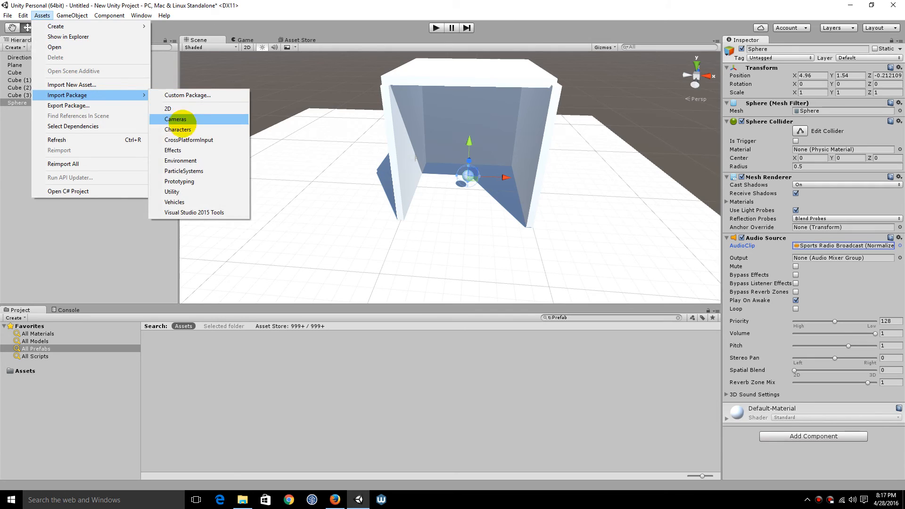
left_click(183, 129)
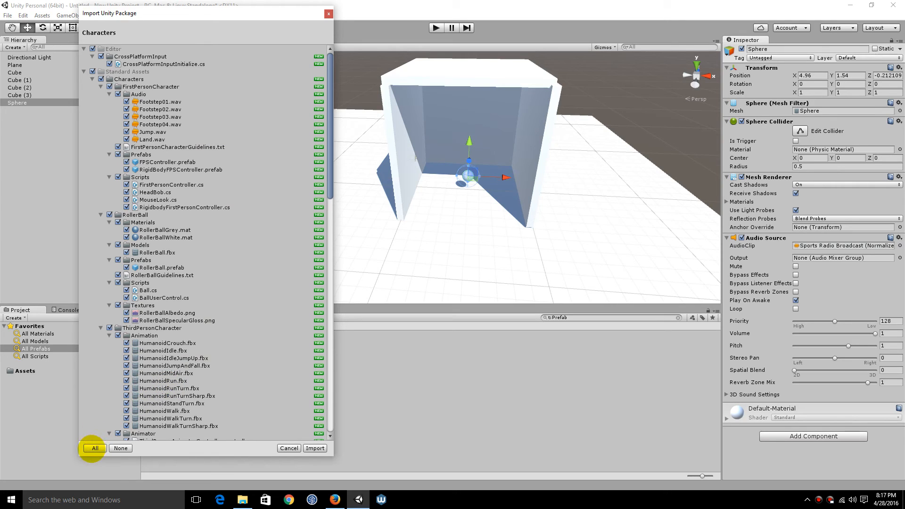
left_click(315, 449)
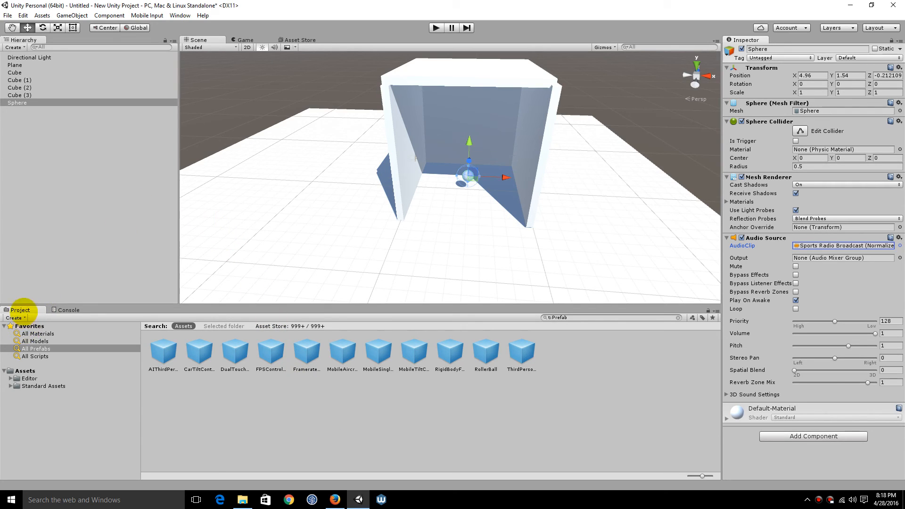
Place the FPSController prefab from Standard Assets > Characters > FirstPersonCharacter > Prefabs on the plane in front of the structure's open side
left_click(24, 306)
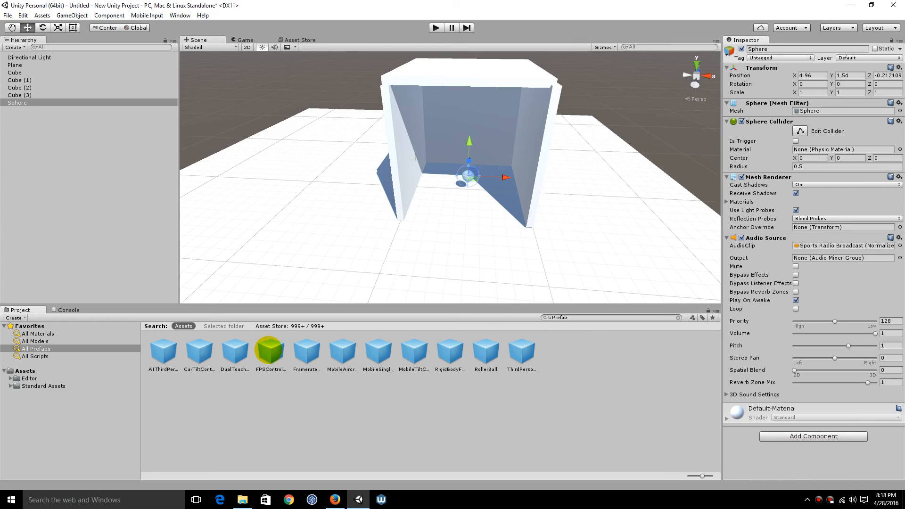
left_click(269, 350)
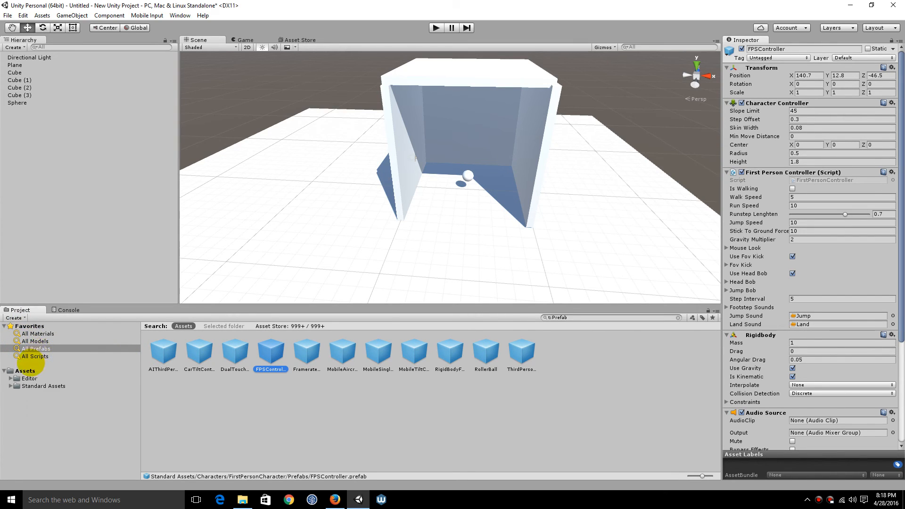
left_click(10, 385)
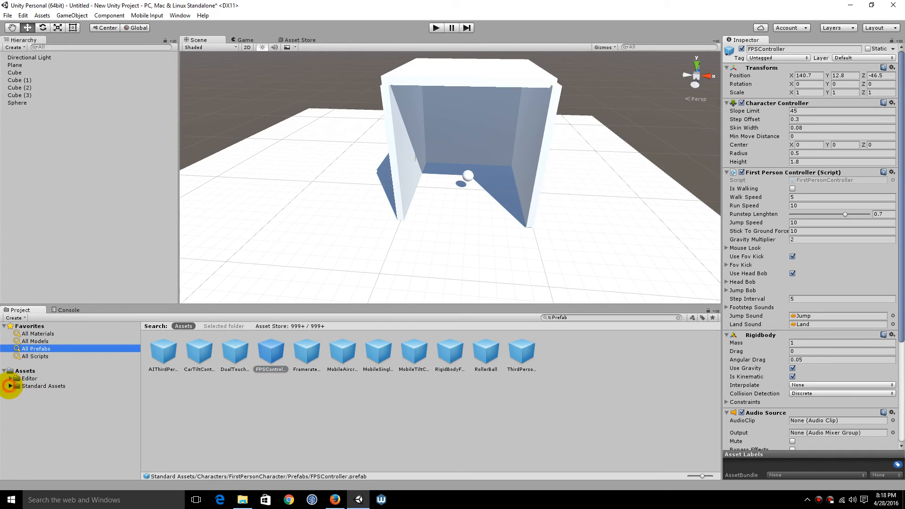
left_click(17, 394)
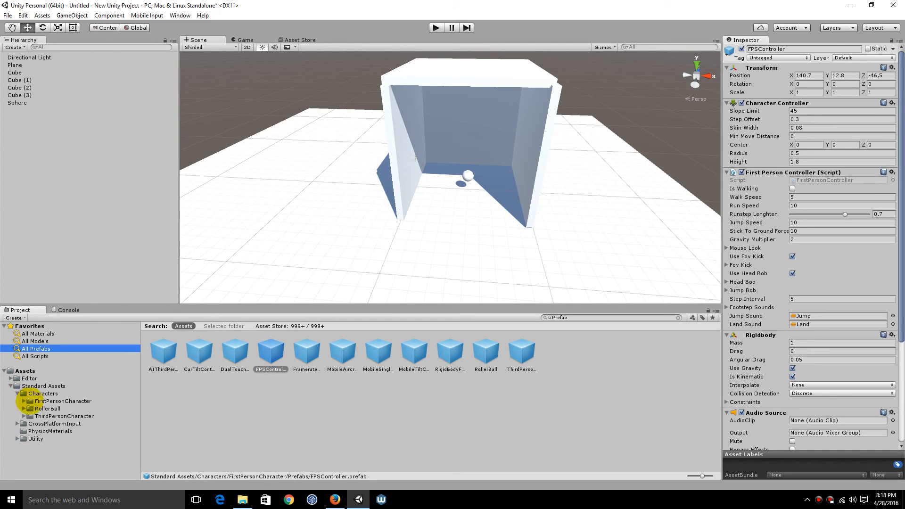
left_click(23, 402)
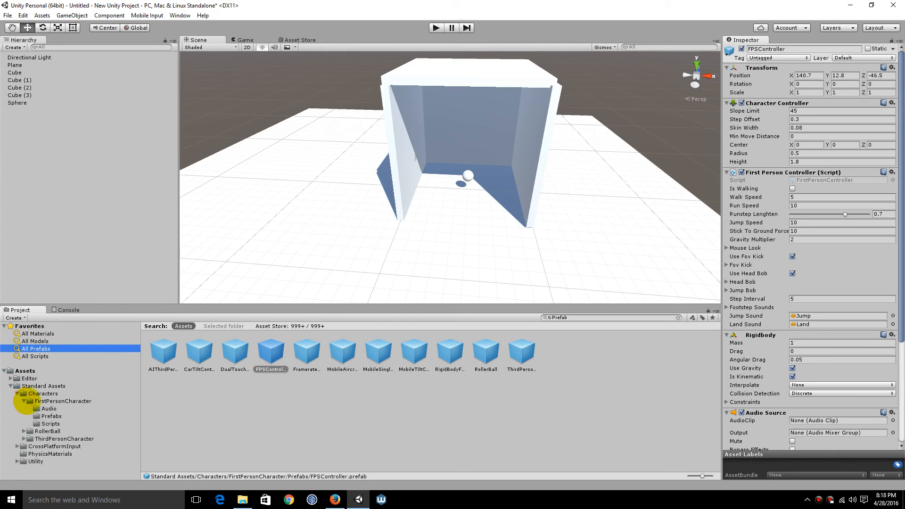
left_click(38, 416)
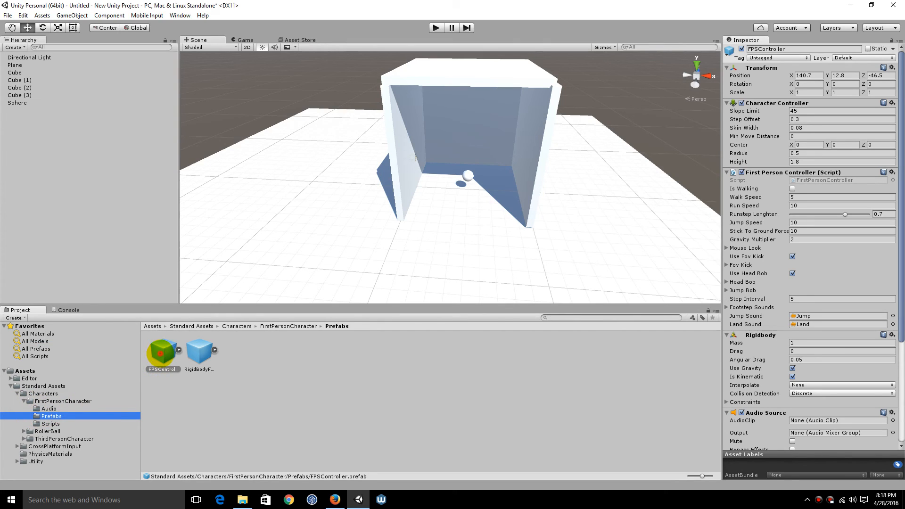
left_click_drag(161, 353, 454, 237)
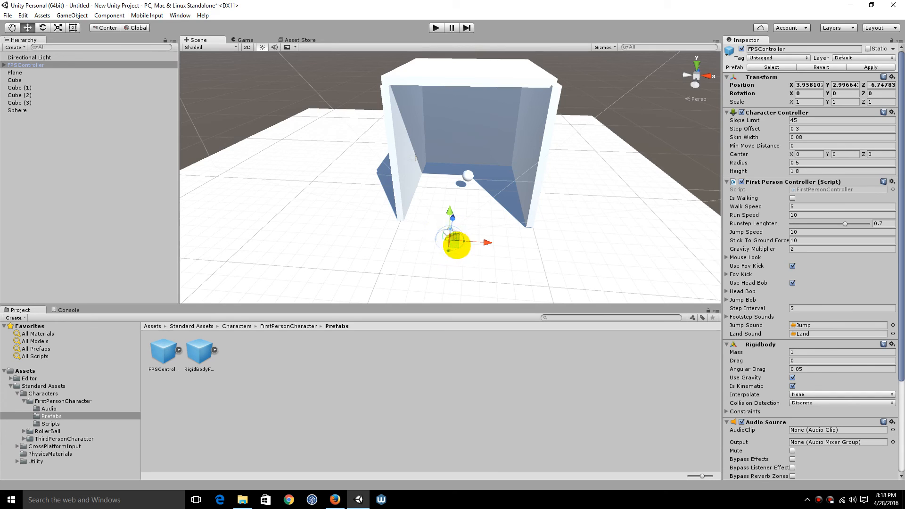
Move the FPSController farther from the structure and down near the plane, to about Y 1.28 and Z -8.55
left_click_drag(450, 213, 443, 231)
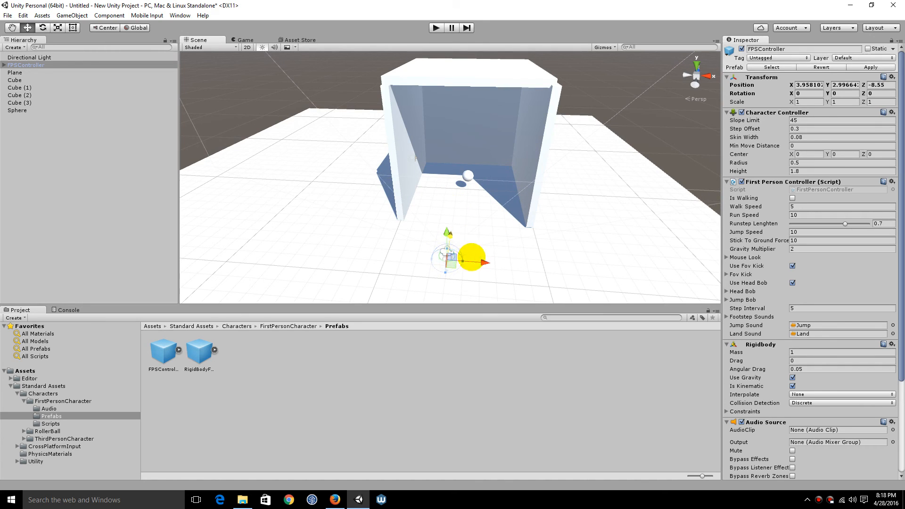
left_click_drag(456, 250, 380, 235, "alt")
scroll(563, 244, "up", 3)
scroll(381, 234, "down", 3, "alt")
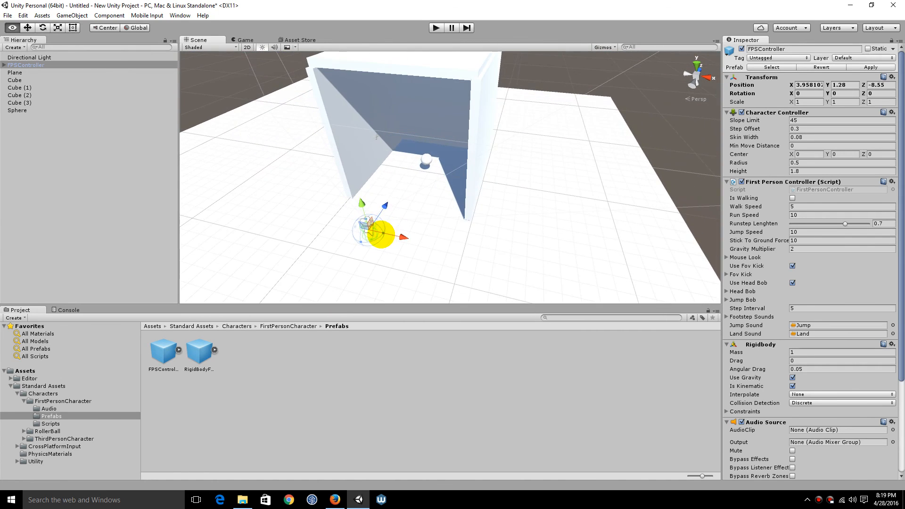
key("d")
key("w")
key("a")
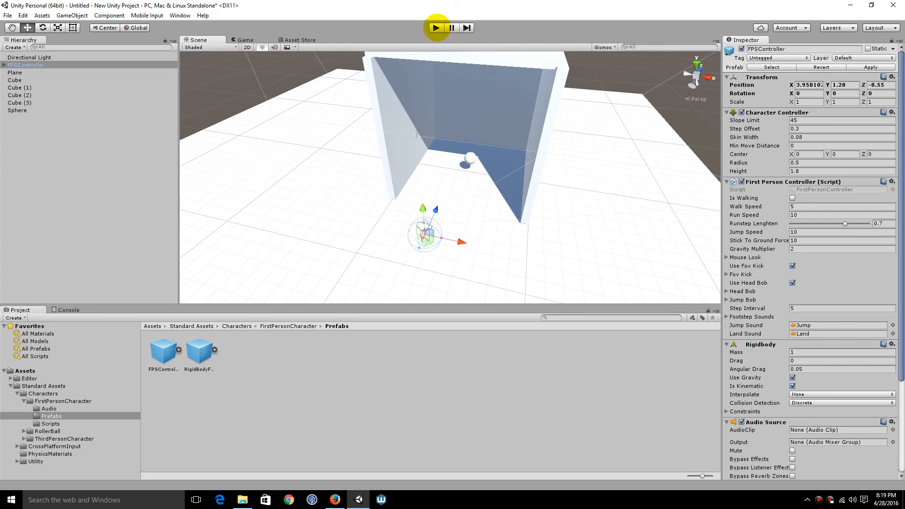
Play-test the scene by walking the first-person controller around the structure's opening and listening to the sphere's audio, then stop play mode
left_click(436, 27)
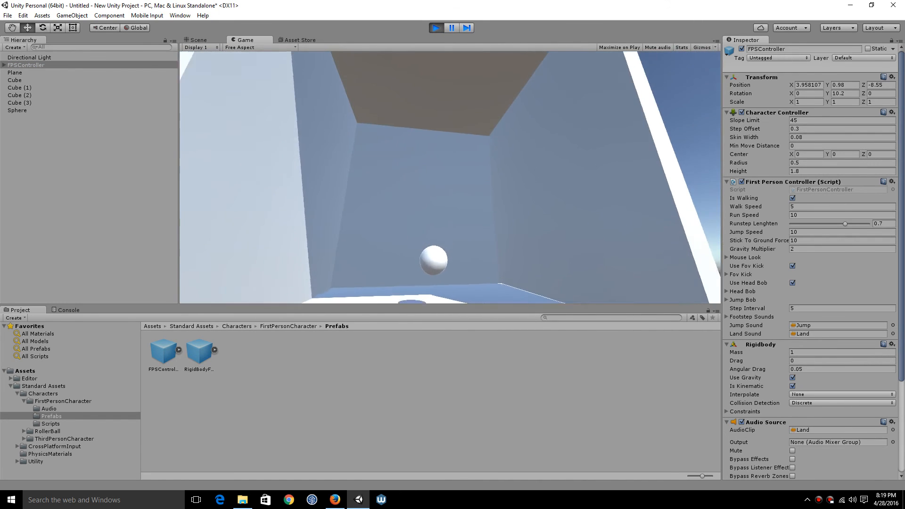
key("w")
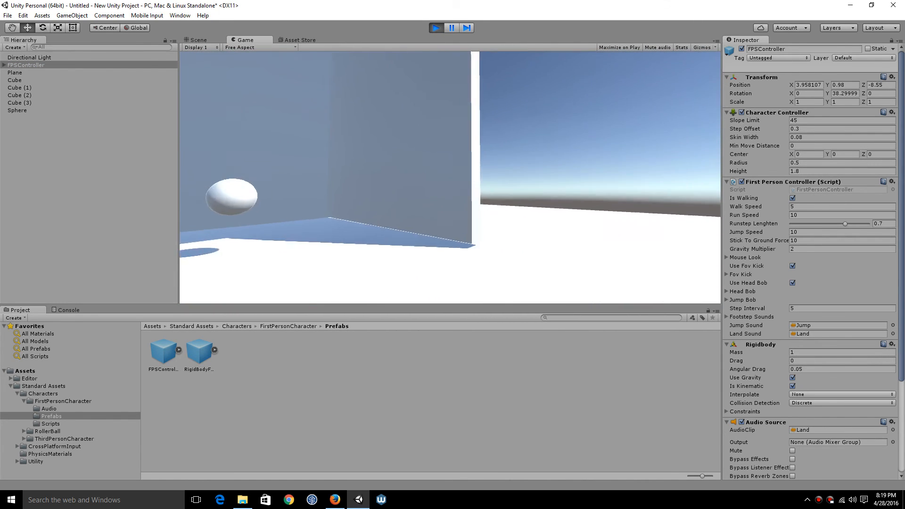
key("d")
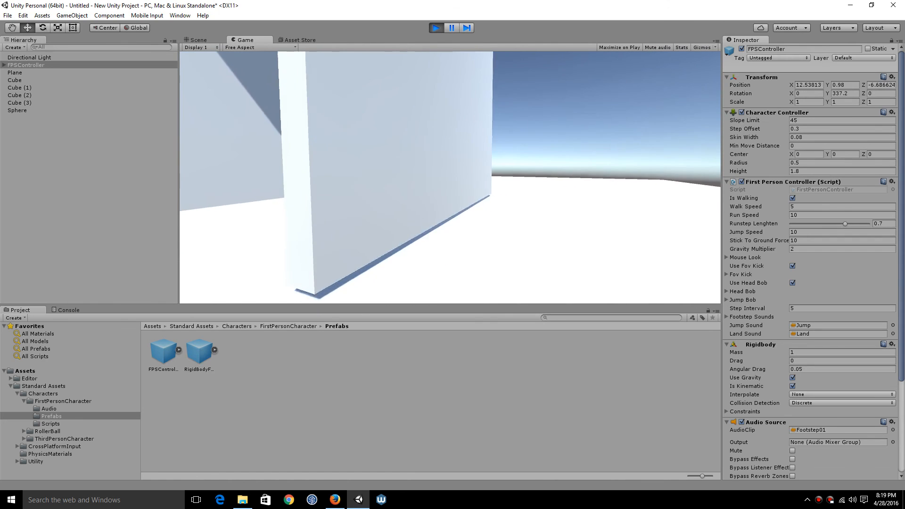
key("a")
key("a")
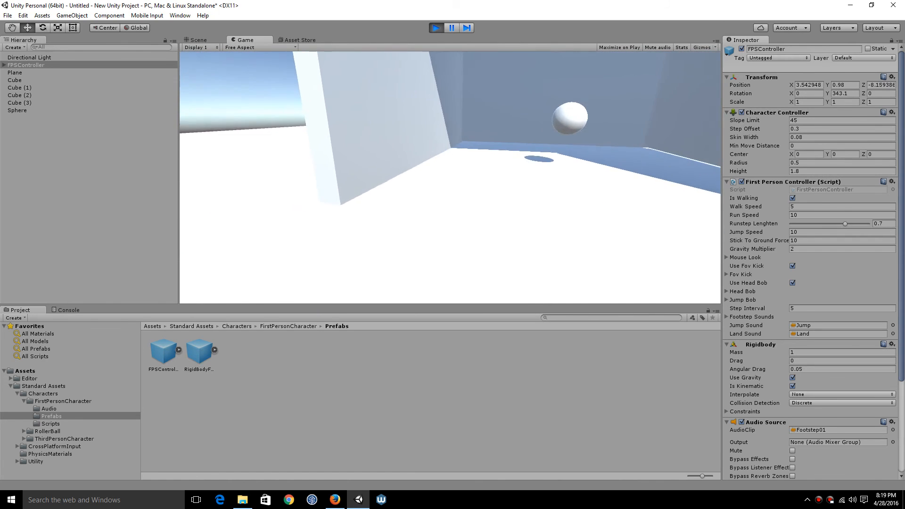
key("a")
key("d")
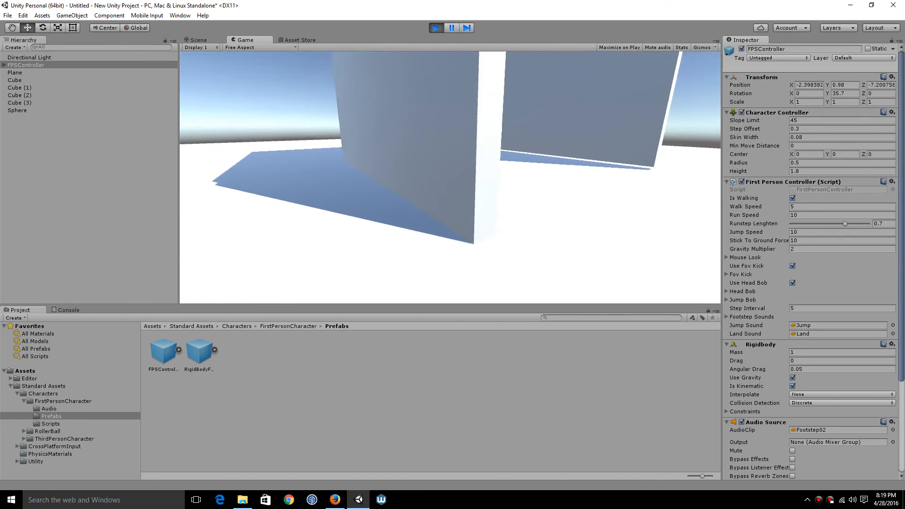
key("w")
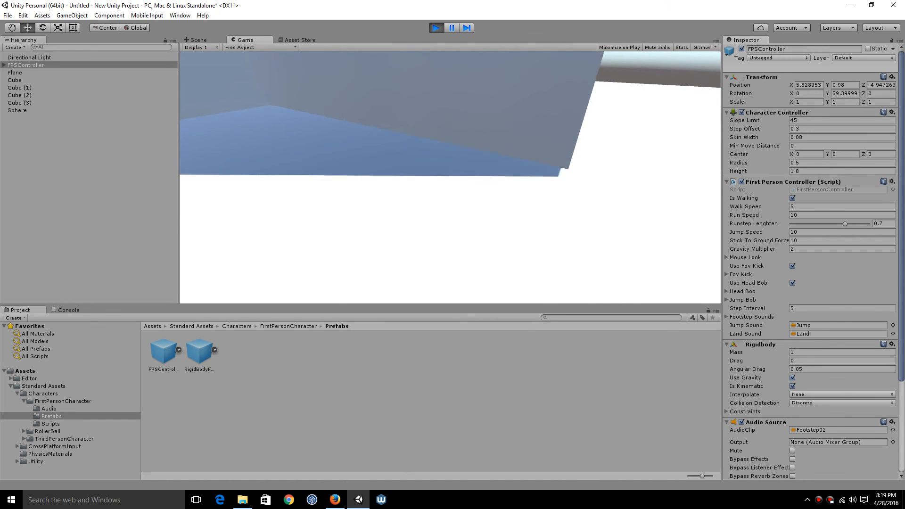
key("d")
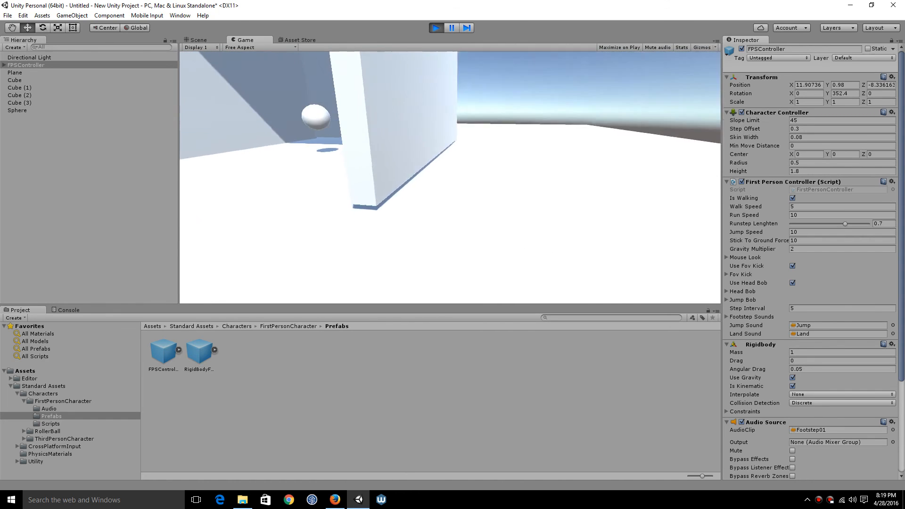
key("a")
key("w")
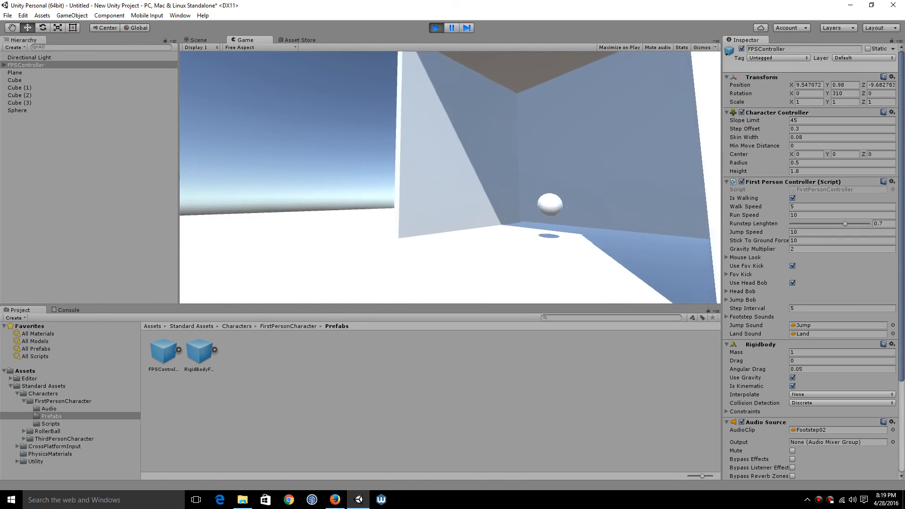
key("a")
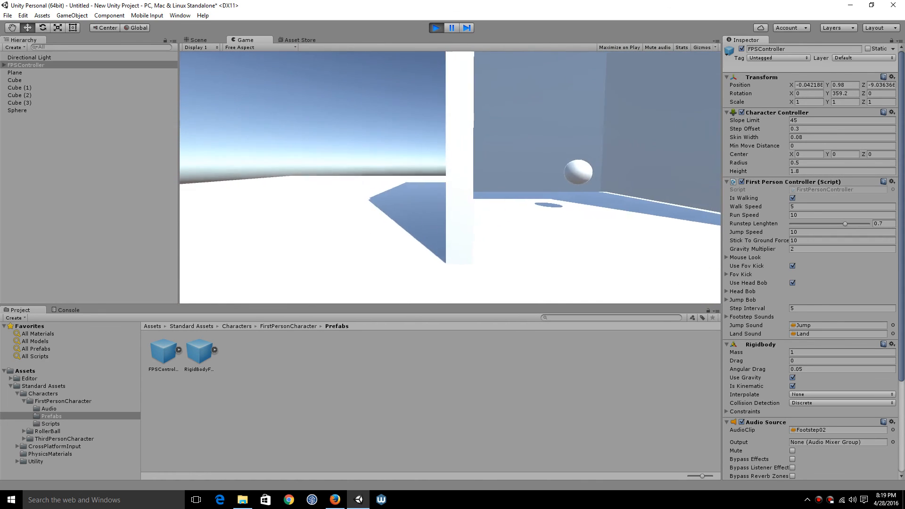
key("d")
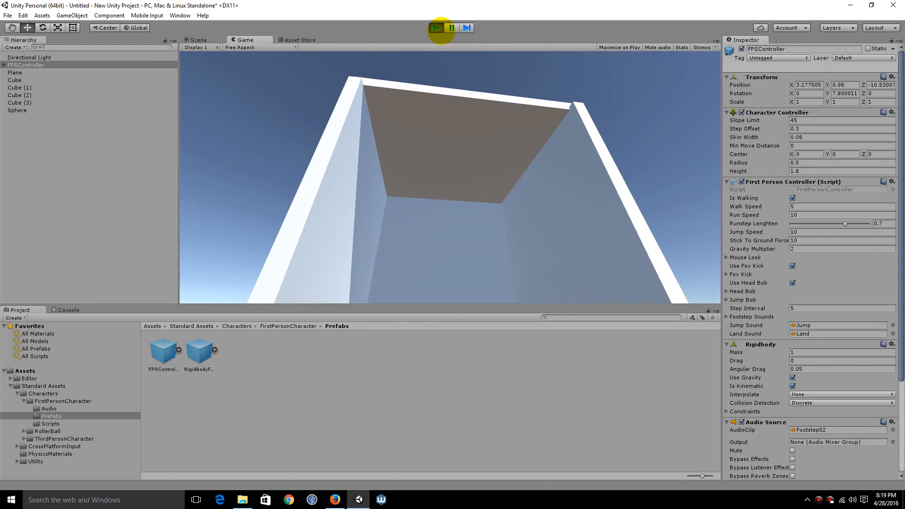
left_click(436, 27)
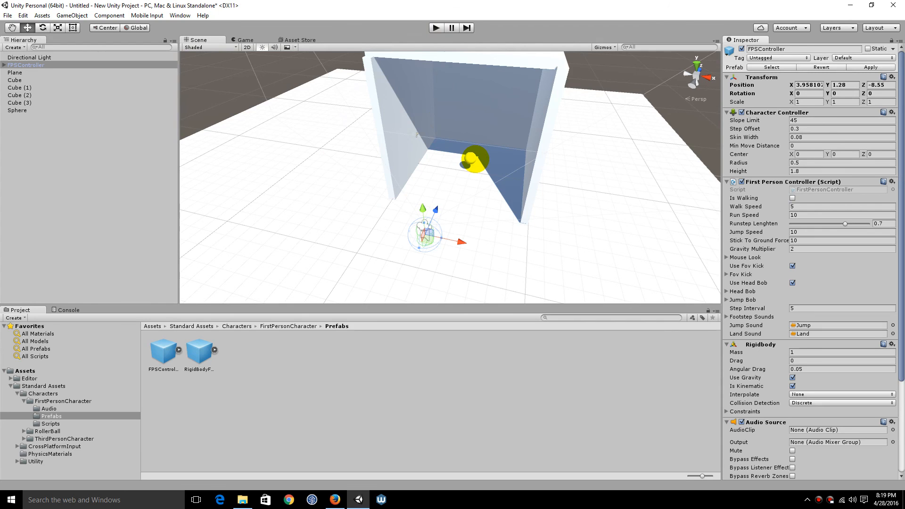
Save the scene as Test in the project's Assets folder
key("ctrl+s")
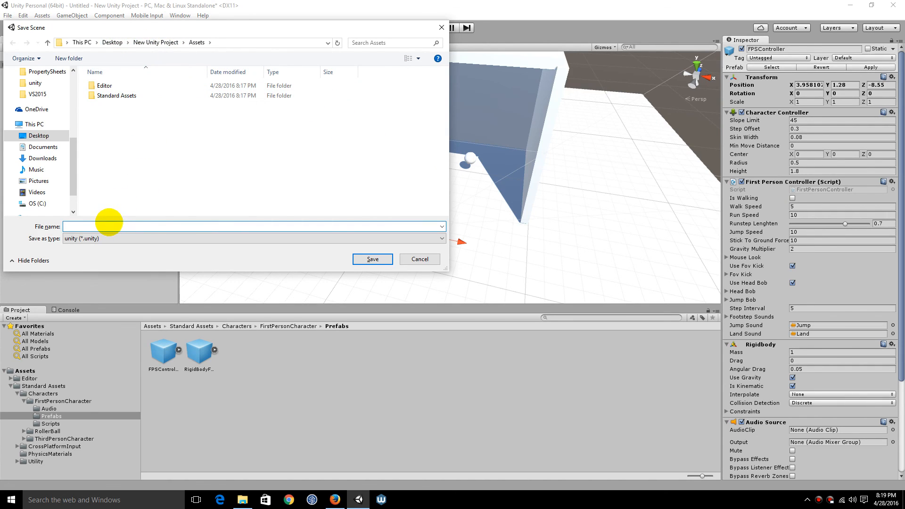
type("Test")
key("Return")
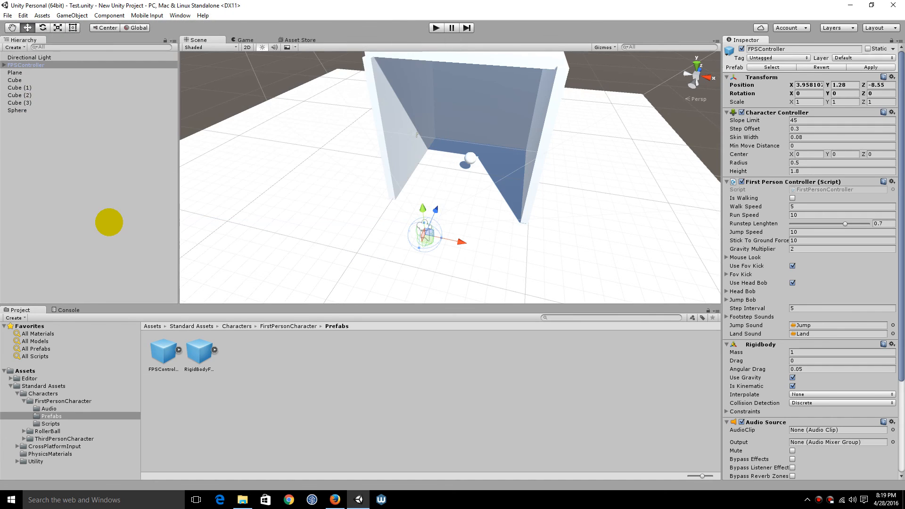